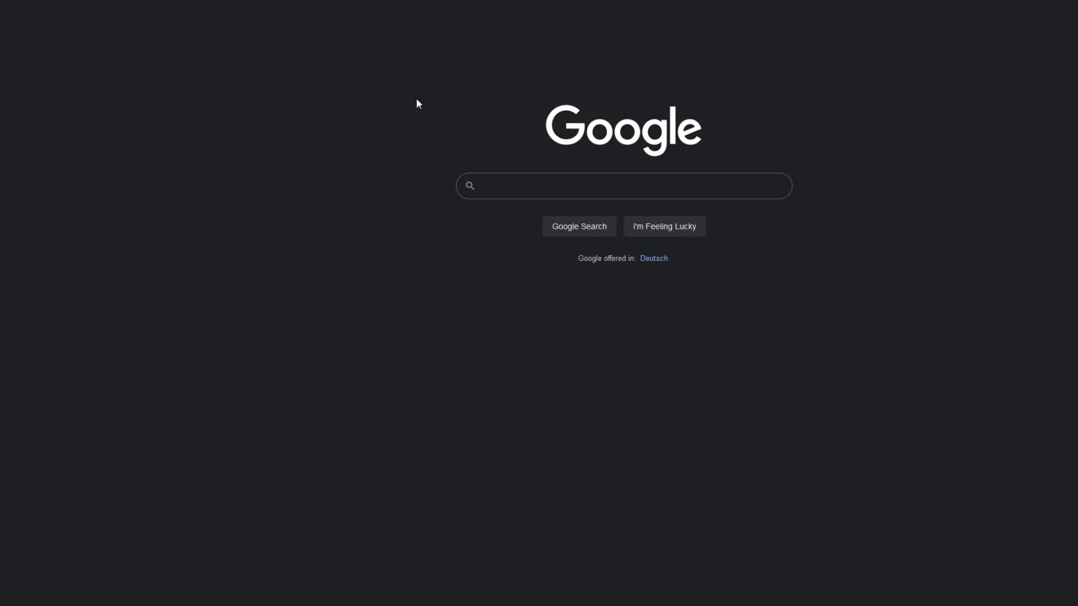
# Search Google for 'joker height arkham knight' to find the Joker's height of 6 ft
pyautogui.write('joker height')
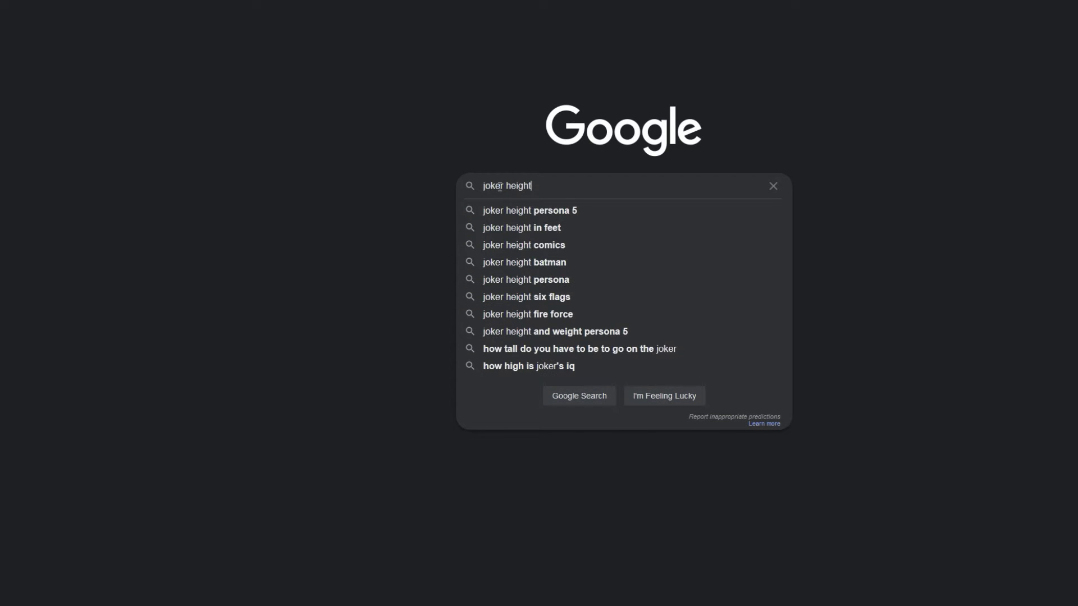
pyautogui.write(' arkham')
pyautogui.press('Down')
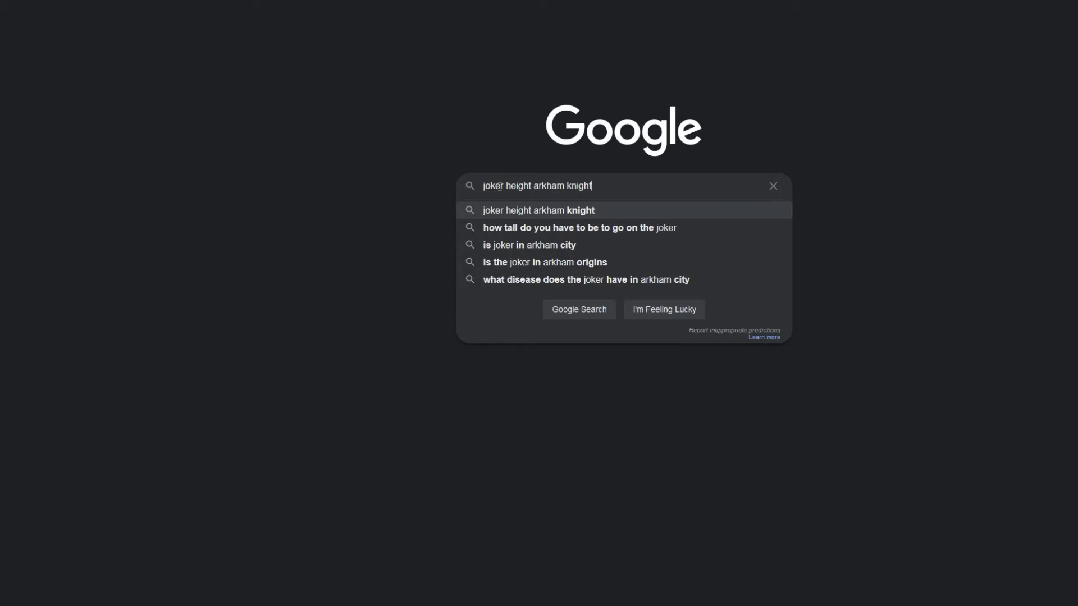
pyautogui.press('Return')
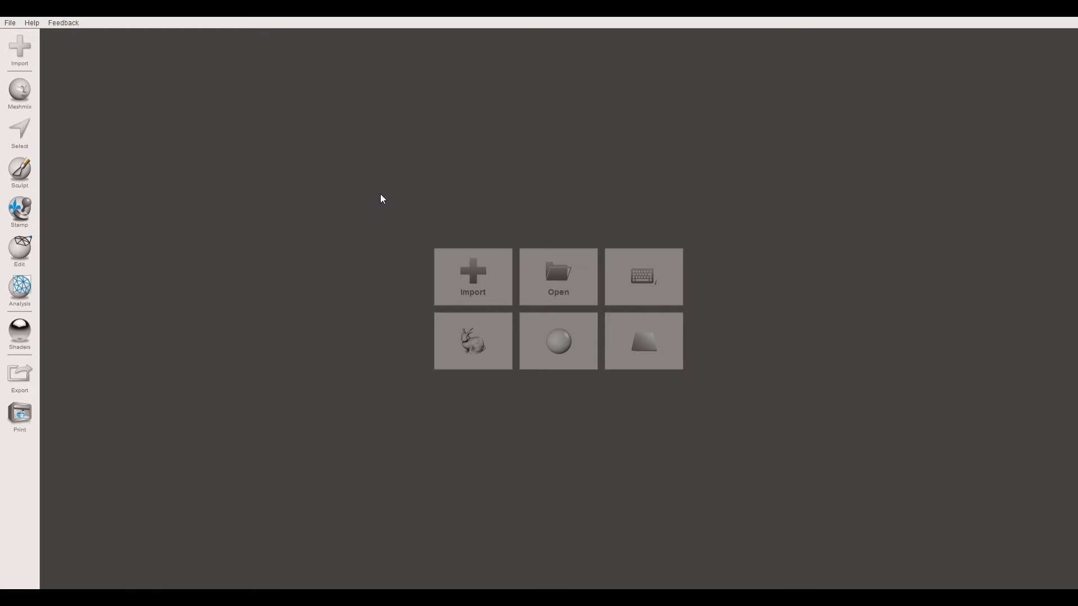
# Import the statue's model files into a new scene from the Import tile
pyautogui.click(471, 281)
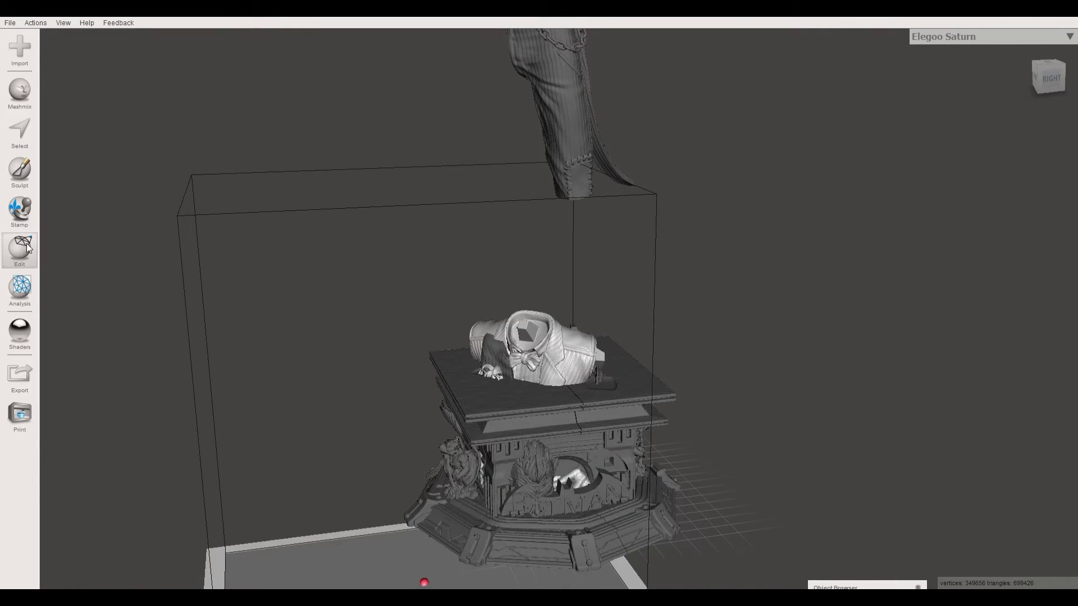
# Split the statue mesh into separate shells with Edit > Separate Shells
pyautogui.click(22, 248)
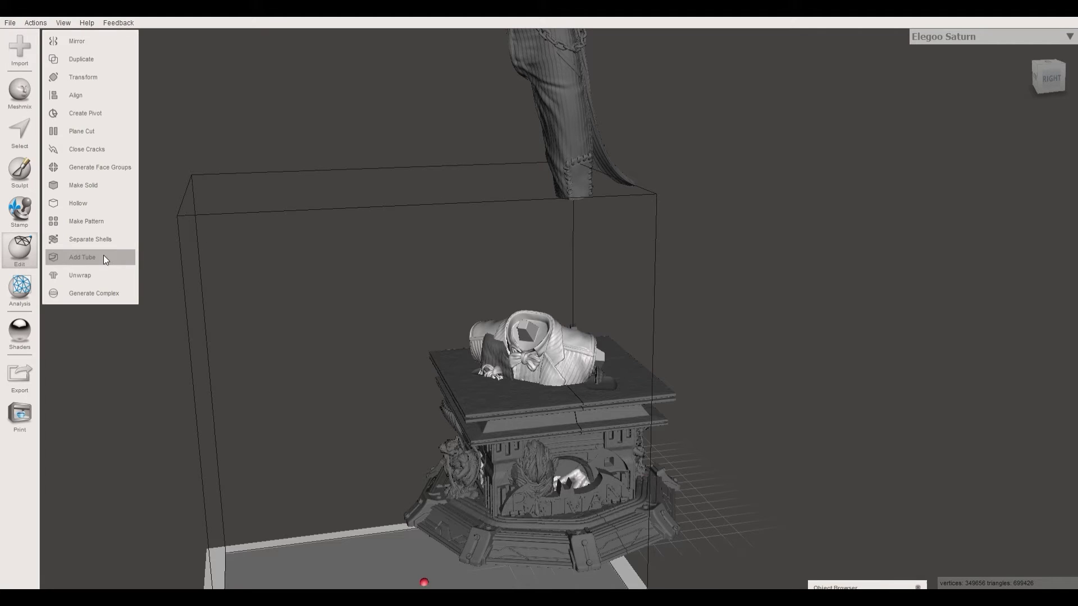
pyautogui.click(104, 242)
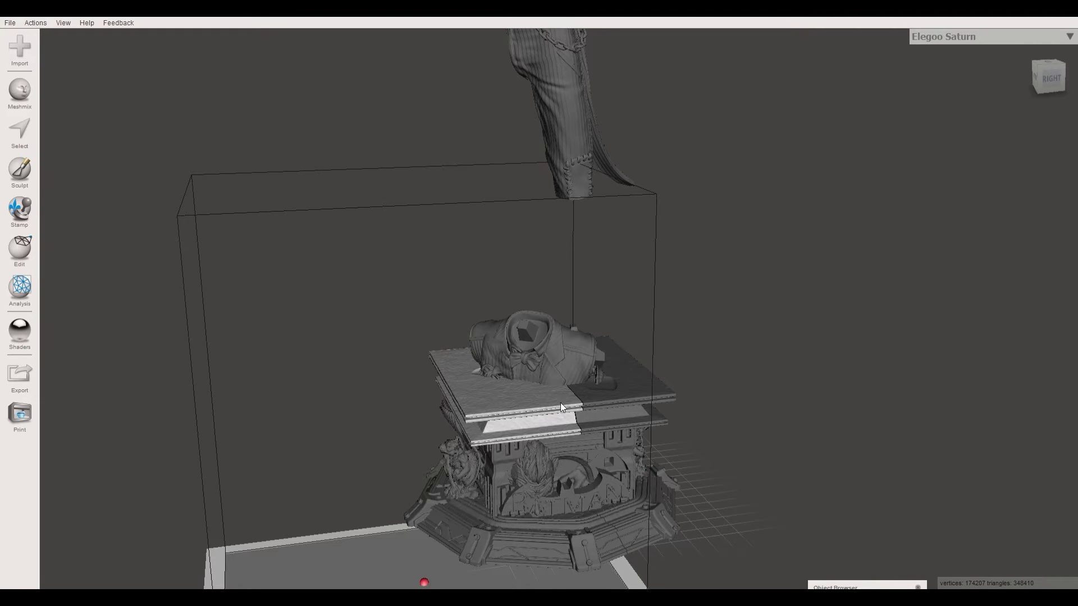
pyautogui.moveTo(624, 402); pyautogui.dragTo(564, 417, button='right')
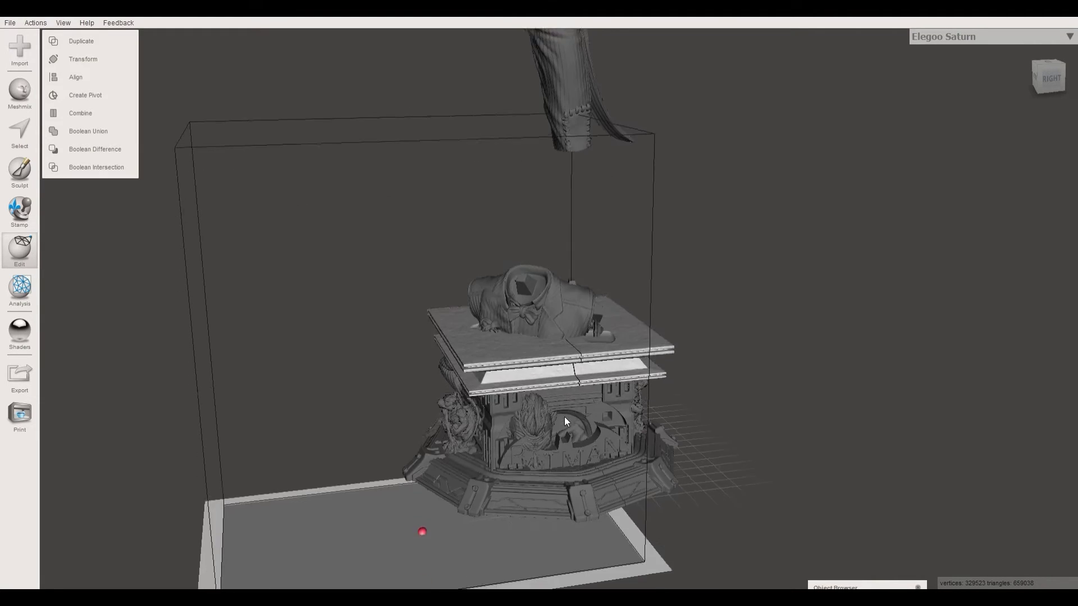
# Select the base shells and drag them up along Y to height 150
pyautogui.click(560, 420)
pyautogui.keyDown('shift'); pyautogui.click(542, 468); pyautogui.keyUp('shift')
pyautogui.moveTo(543, 464); pyautogui.dragTo(497, 426, button='right')
pyautogui.keyDown('shift'); pyautogui.click(578, 470); pyautogui.keyUp('shift')
pyautogui.keyDown('shift'); pyautogui.click(634, 463); pyautogui.keyUp('shift')
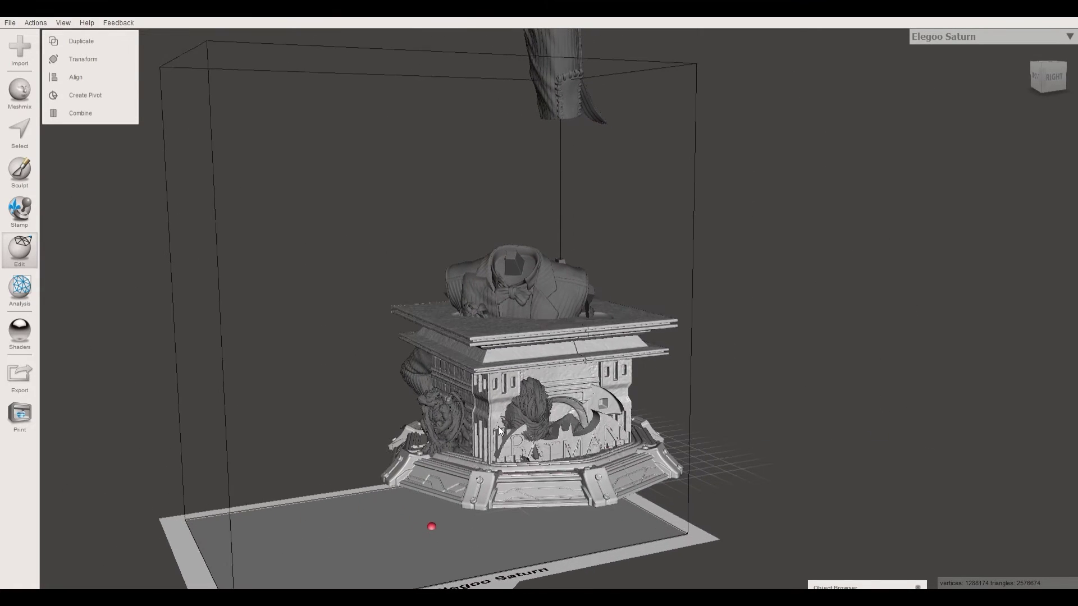
pyautogui.click(84, 59)
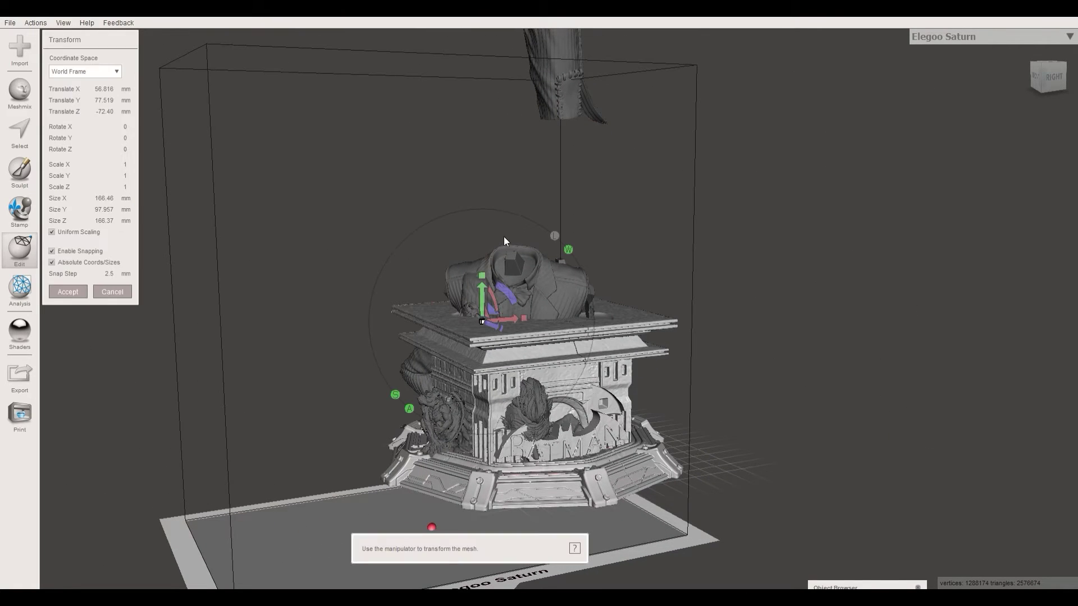
pyautogui.moveTo(480, 287); pyautogui.dragTo(511, 137)
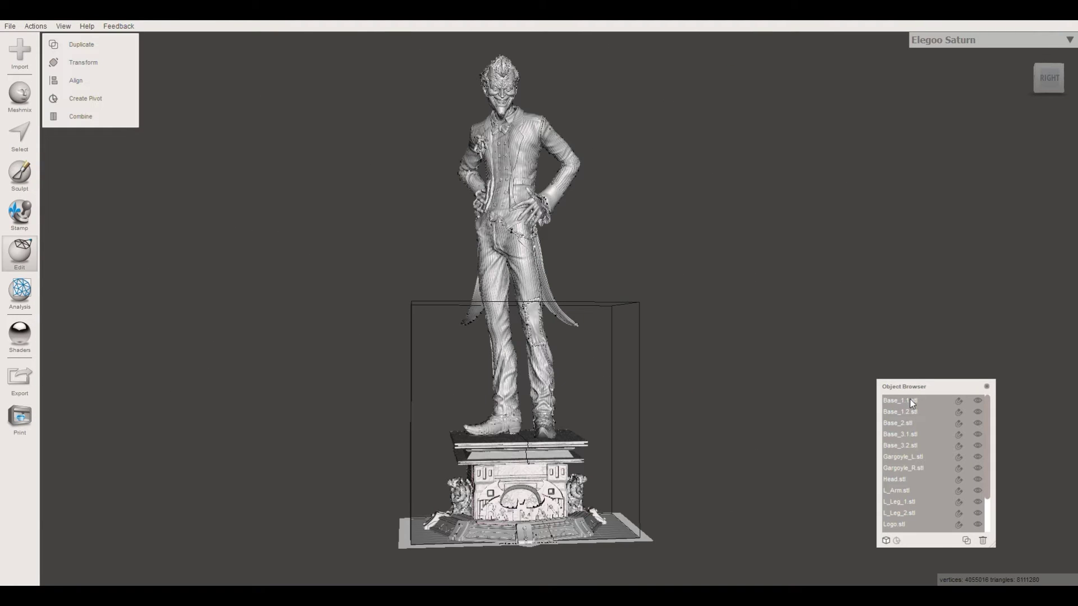
# Select the Joker figure parts, Head through Torso plus the left arm and leg, excluding the base
pyautogui.click(915, 457)
pyautogui.keyDown('shift'); pyautogui.click(921, 469); pyautogui.keyUp('shift')
pyautogui.click(918, 478)
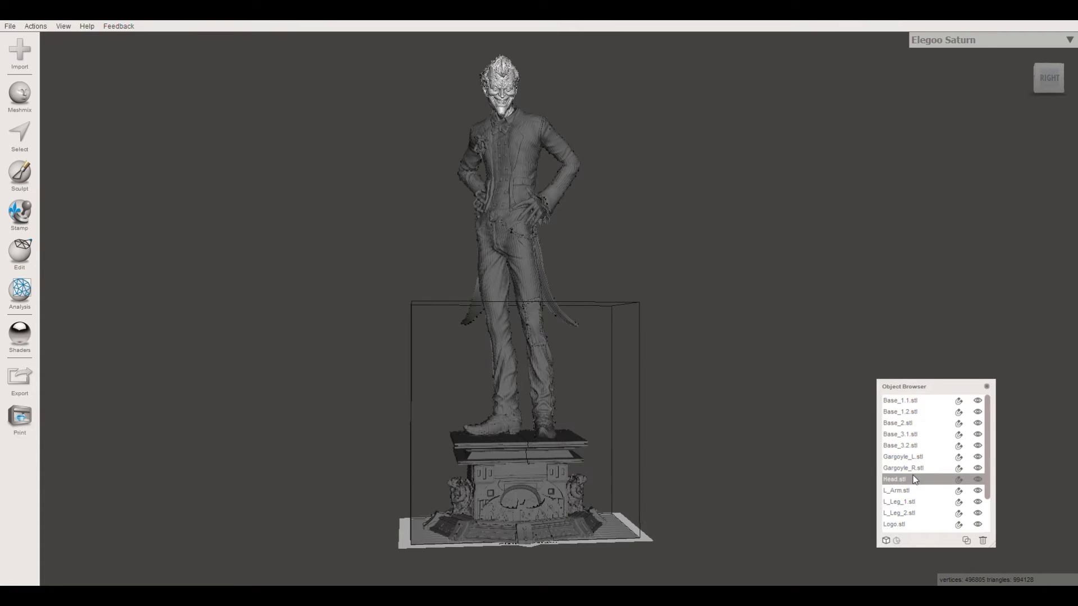
pyautogui.scroll(-3, 987, 477)
pyautogui.keyDown('shift'); pyautogui.click(896, 527); pyautogui.keyUp('shift')
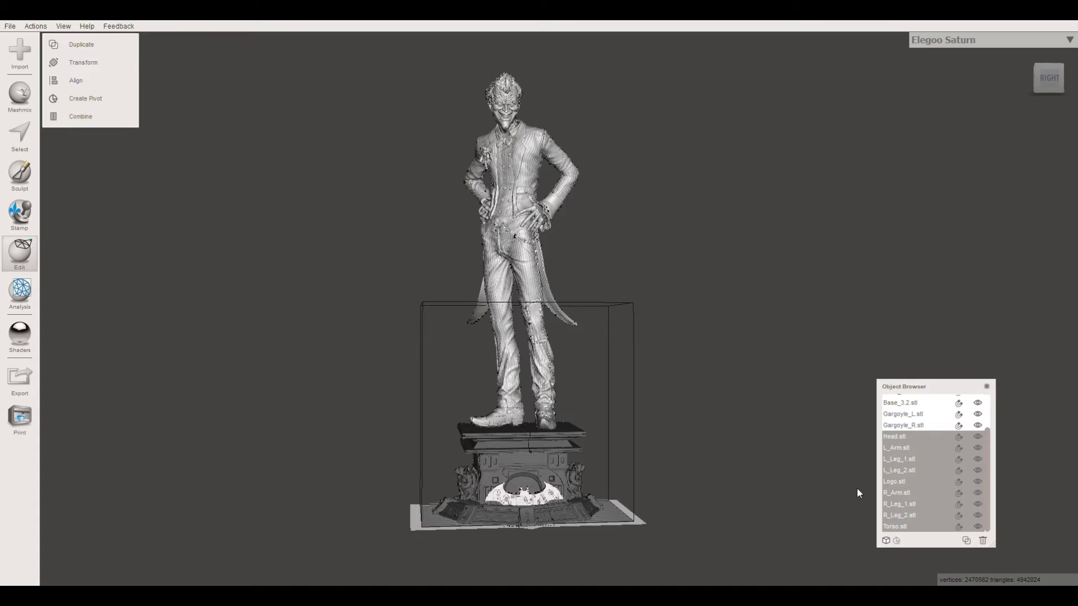
pyautogui.click(909, 492)
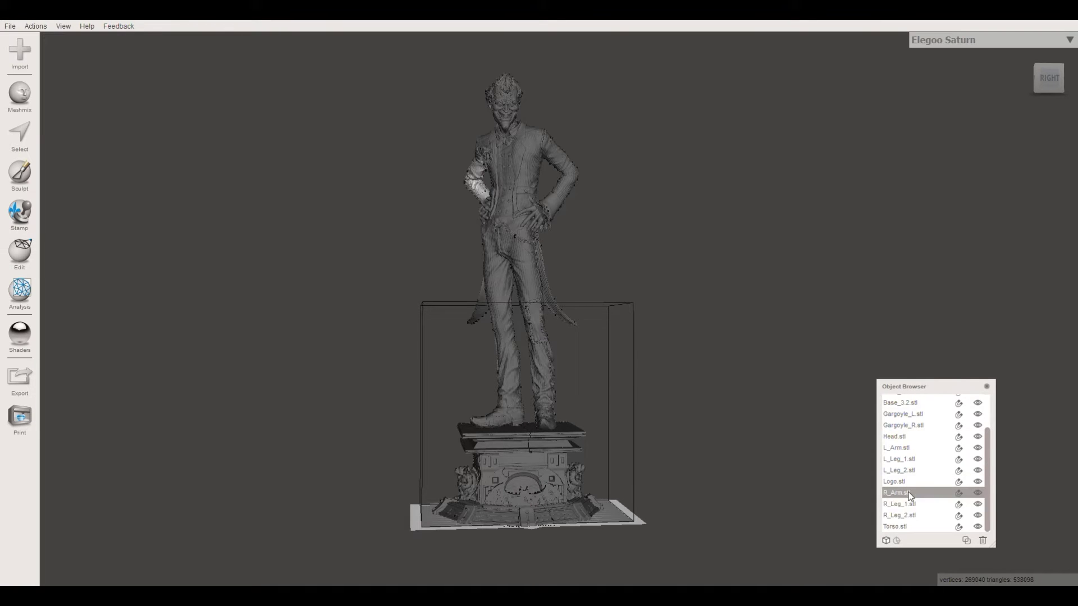
pyautogui.keyDown('shift'); pyautogui.click(903, 526); pyautogui.keyUp('shift')
pyautogui.keyDown('ctrl'); pyautogui.click(899, 436); pyautogui.keyUp('ctrl')
pyautogui.keyDown('ctrl'); pyautogui.keyDown('shift'); pyautogui.click(899, 471); pyautogui.keyUp('shift'); pyautogui.keyUp('ctrl')
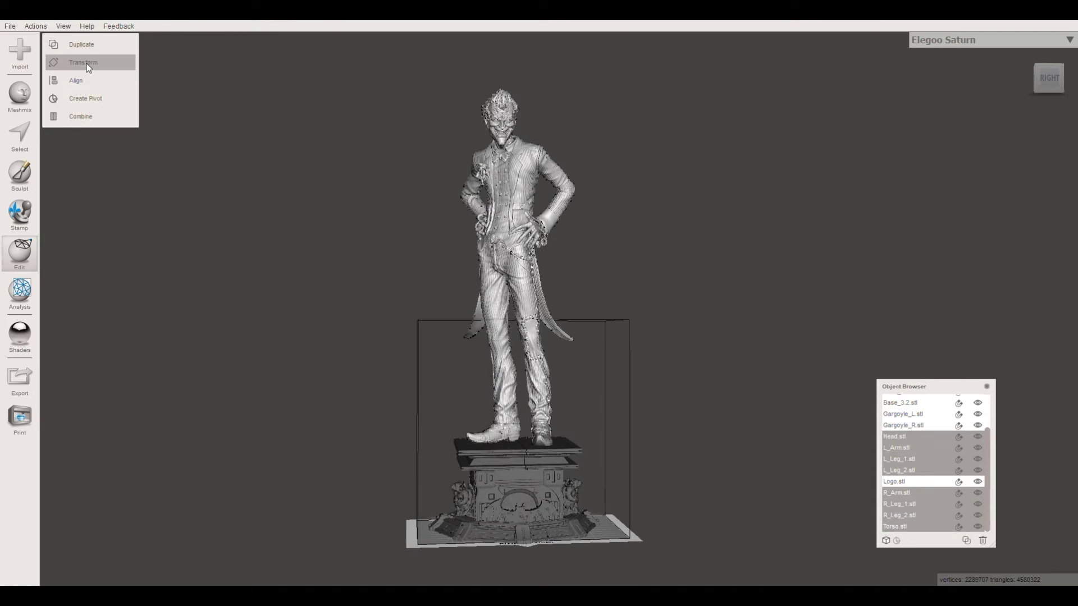
# Scale the selected figure parts uniformly to a Size Y of 100 mm
pyautogui.click(83, 62)
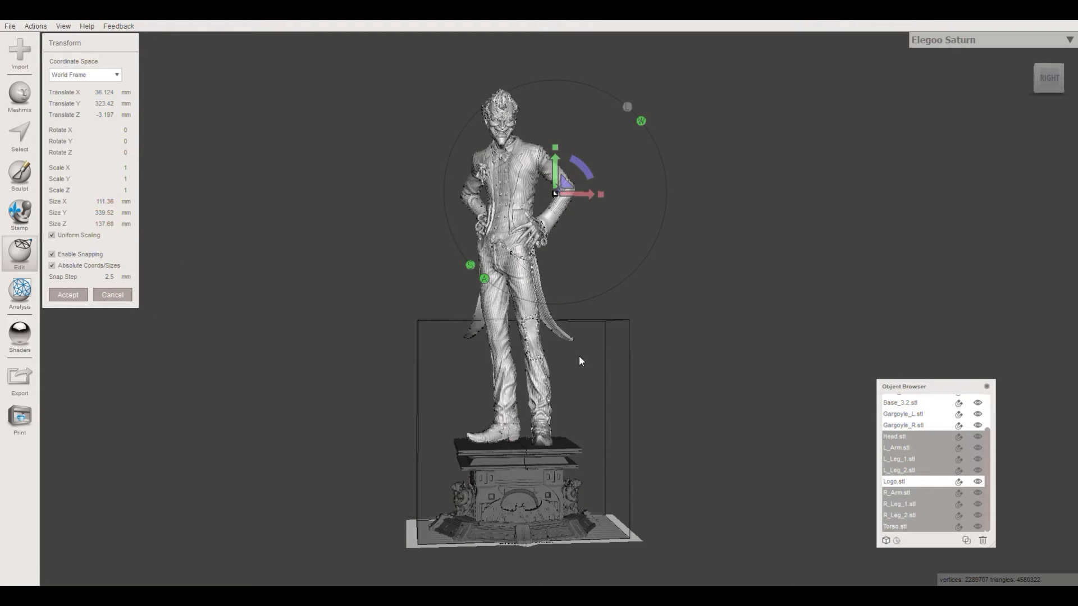
pyautogui.moveTo(581, 361); pyautogui.dragTo(617, 270, button='right')
pyautogui.click(112, 214)
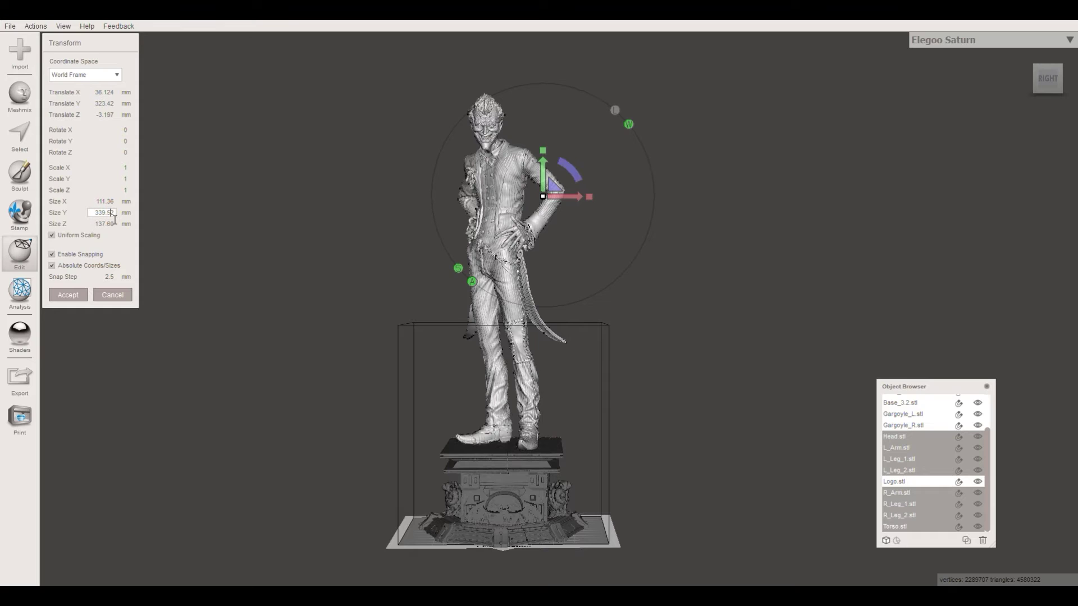
pyautogui.write('100')
pyautogui.press('Return')
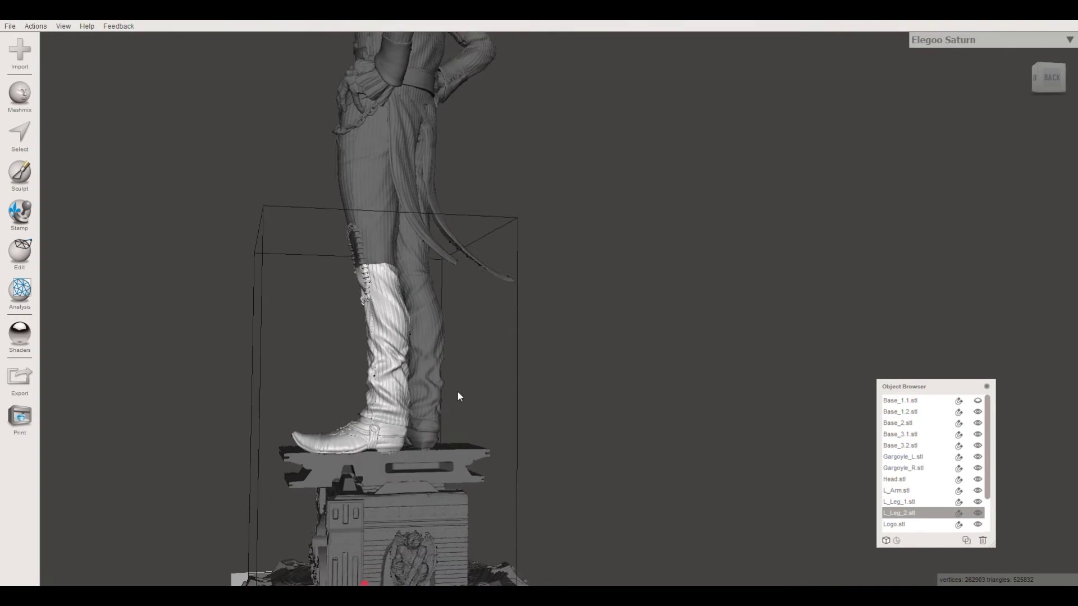
# Hide the Base_1.2 plate beneath the Joker's feet and select the leg
pyautogui.moveTo(458, 397); pyautogui.dragTo(513, 480, button='right')
pyautogui.click(521, 478)
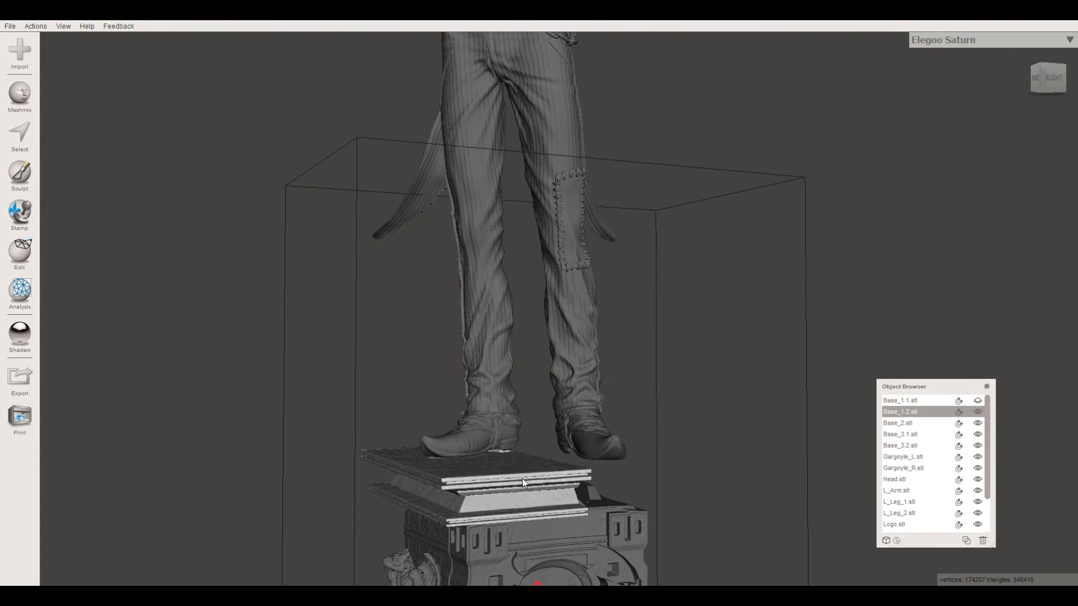
pyautogui.click(977, 412)
pyautogui.click(493, 415)
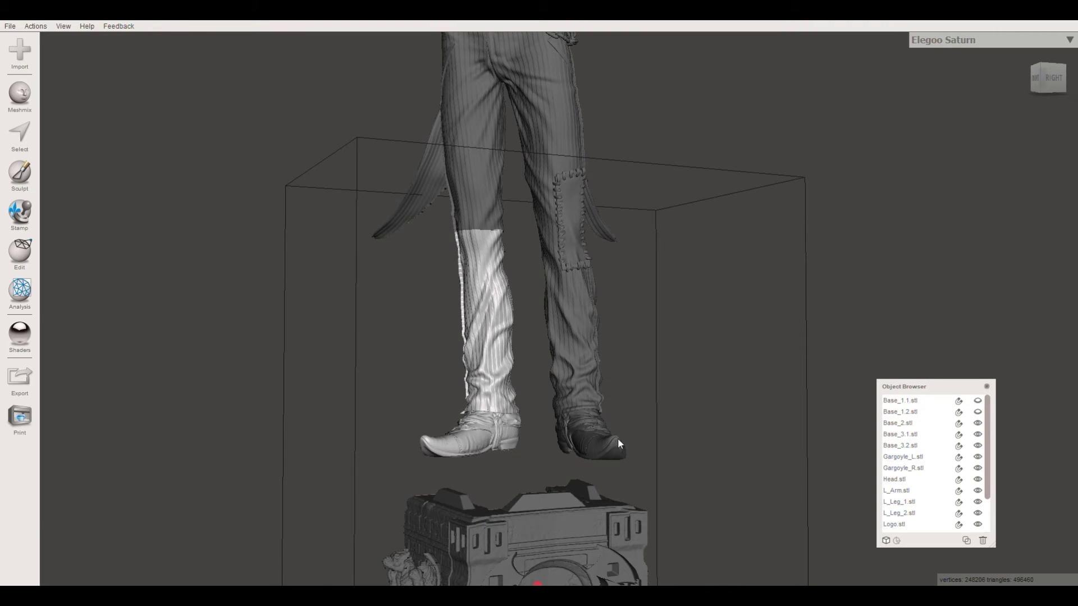
pyautogui.moveTo(618, 438)
pyautogui.mouseDown(button='right')
pyautogui.moveTo(631, 412)
pyautogui.moveTo(507, 422)
pyautogui.moveTo(466, 449)
pyautogui.moveTo(608, 422)
pyautogui.moveTo(673, 425)
pyautogui.moveTo(559, 443)
pyautogui.moveTo(447, 396)
pyautogui.moveTo(439, 370)
pyautogui.moveTo(597, 378)
pyautogui.moveTo(628, 421)
pyautogui.mouseUp(button='right')
# Place a cylinder primitive on the base, make it 300 mm tall, and raise it
pyautogui.click(24, 97)
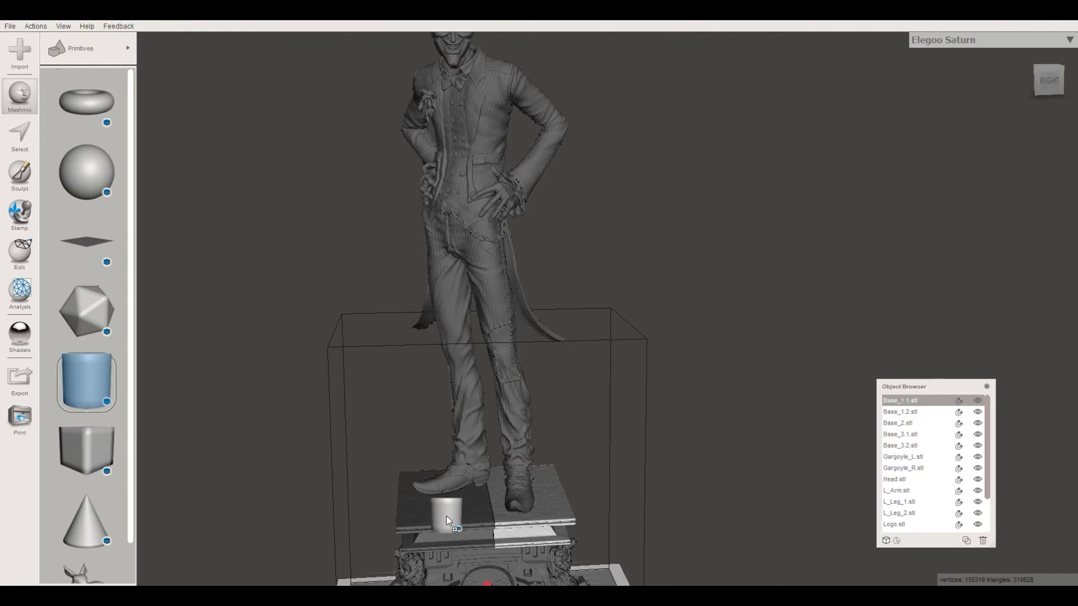
pyautogui.moveTo(446, 516)
pyautogui.mouseDown()
pyautogui.moveTo(571, 511)
pyautogui.moveTo(447, 516)
pyautogui.mouseUp()
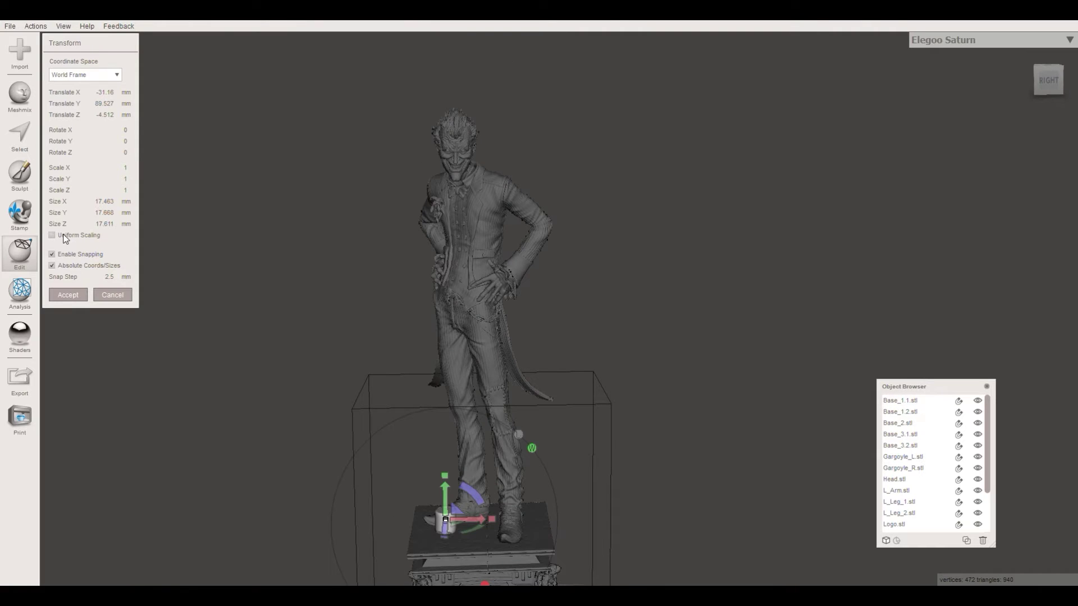
pyautogui.doubleClick(110, 214)
pyautogui.write('300')
pyautogui.press('Return')
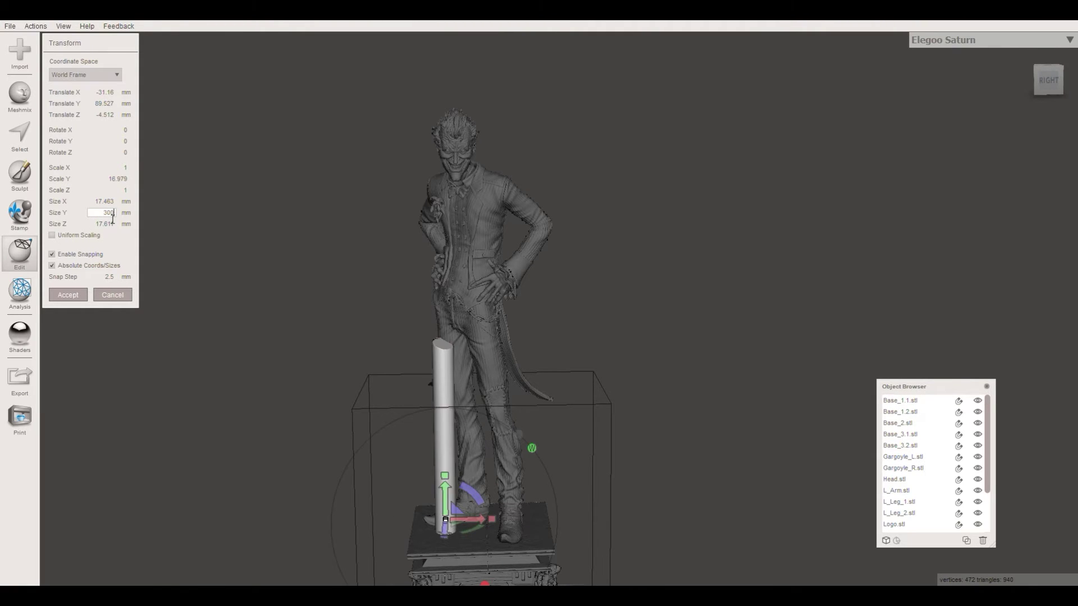
pyautogui.moveTo(216, 271); pyautogui.dragTo(521, 440, button='right')
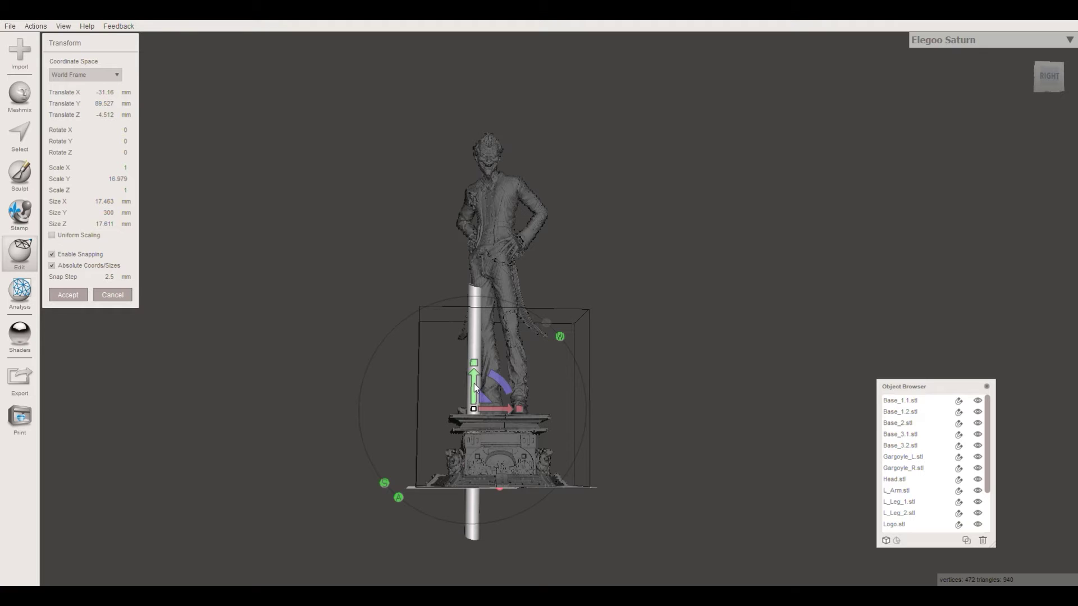
pyautogui.moveTo(475, 386); pyautogui.dragTo(474, 240)
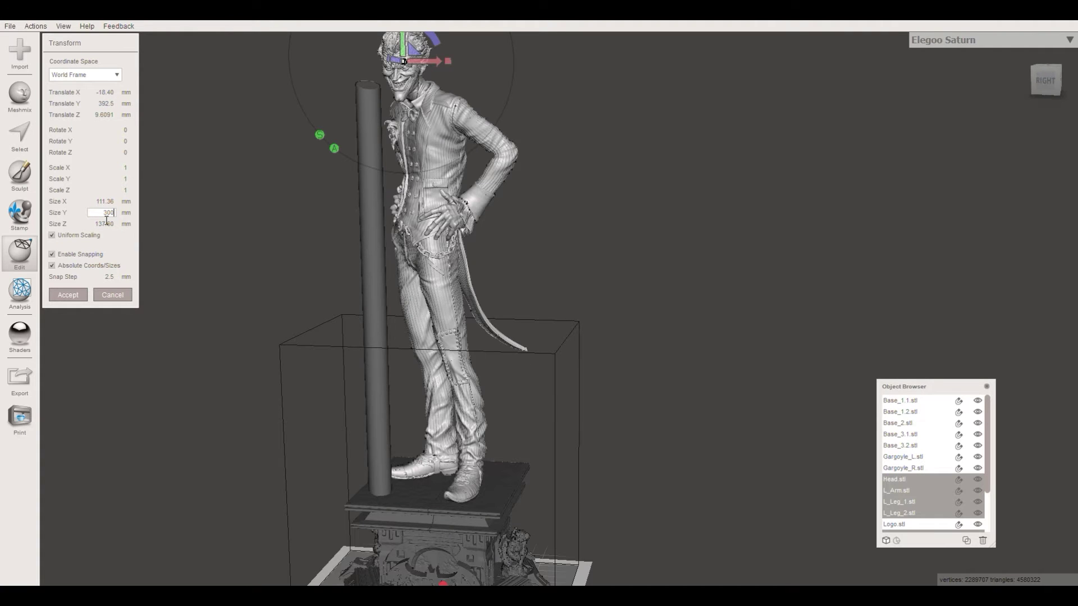
# Scale the Joker figure to 300 mm tall and lower it onto the base
pyautogui.press('Return')
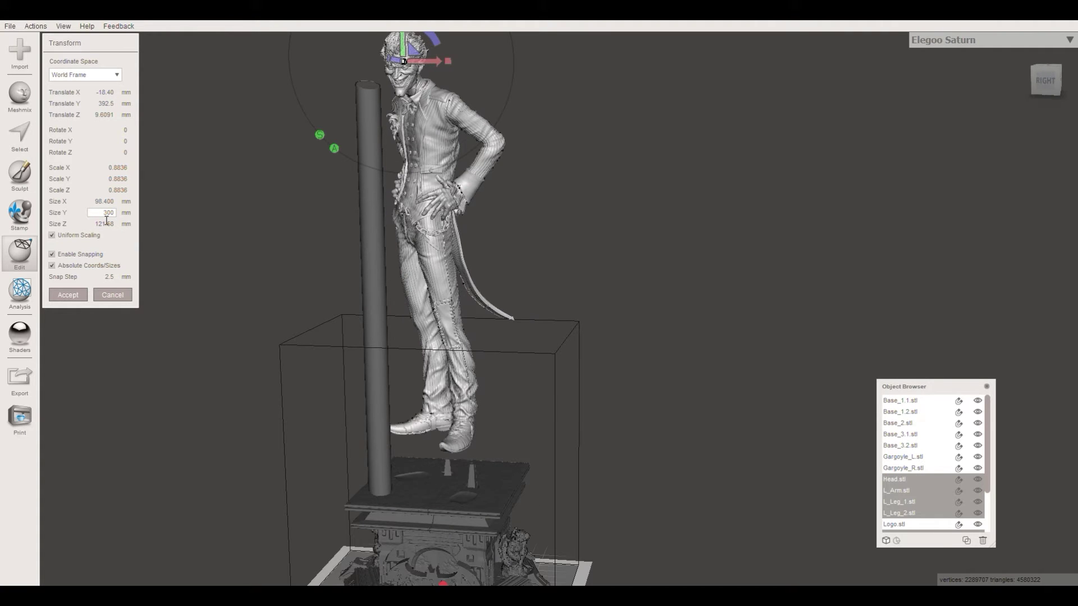
pyautogui.moveTo(449, 238); pyautogui.dragTo(428, 113, button='right')
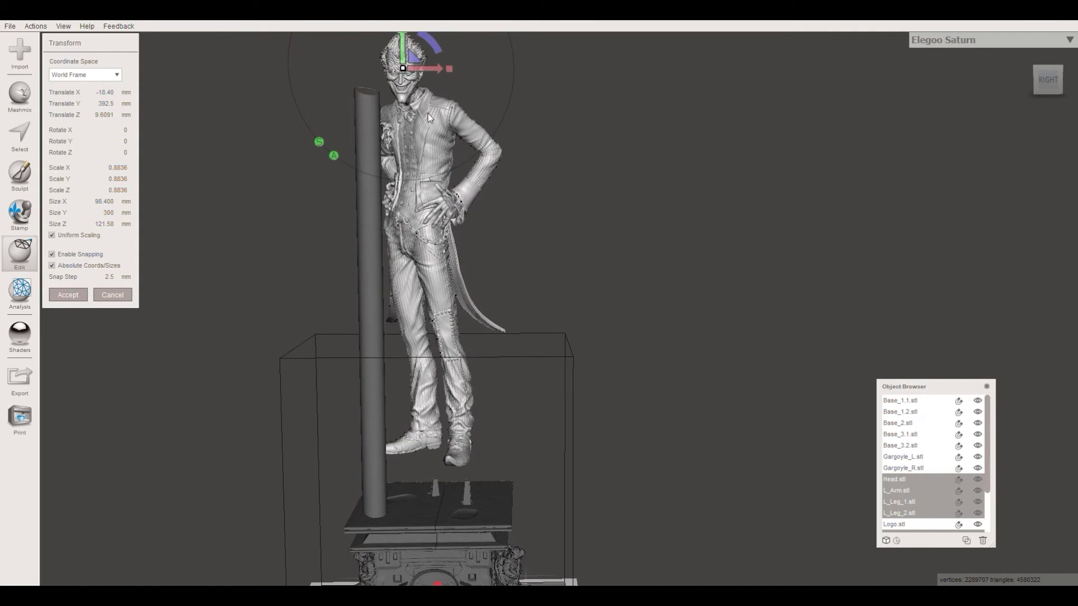
pyautogui.moveTo(401, 48); pyautogui.dragTo(411, 101)
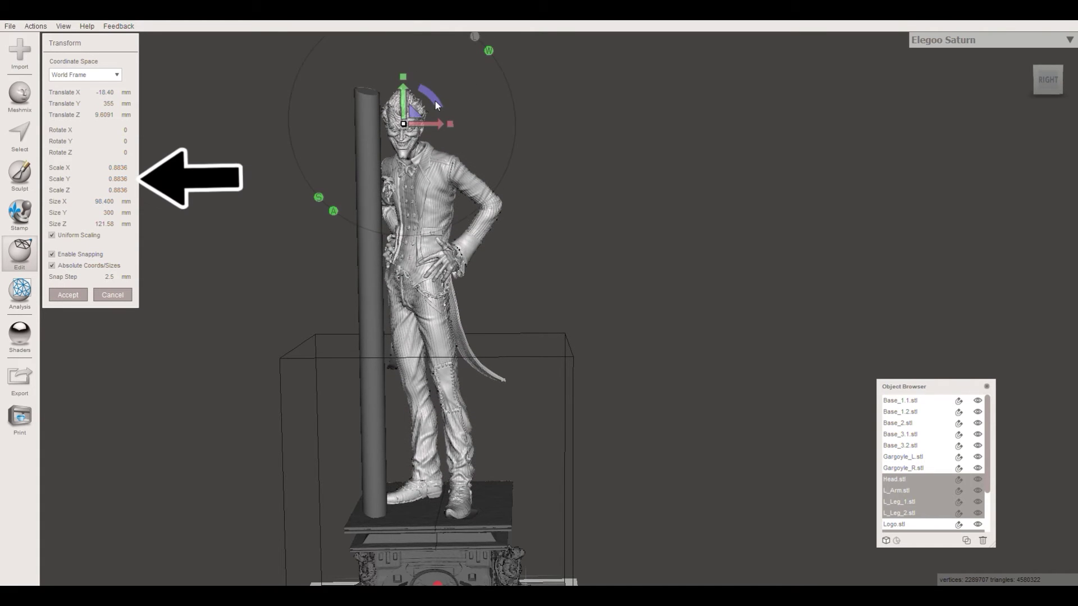
# Scale the base parts uniformly by 0.8836 via Edit > Transform
pyautogui.moveTo(436, 101)
pyautogui.mouseDown(button='right')
pyautogui.moveTo(356, 91)
pyautogui.moveTo(351, 103)
pyautogui.moveTo(485, 100)
pyautogui.moveTo(443, 107)
pyautogui.mouseUp(button='right')
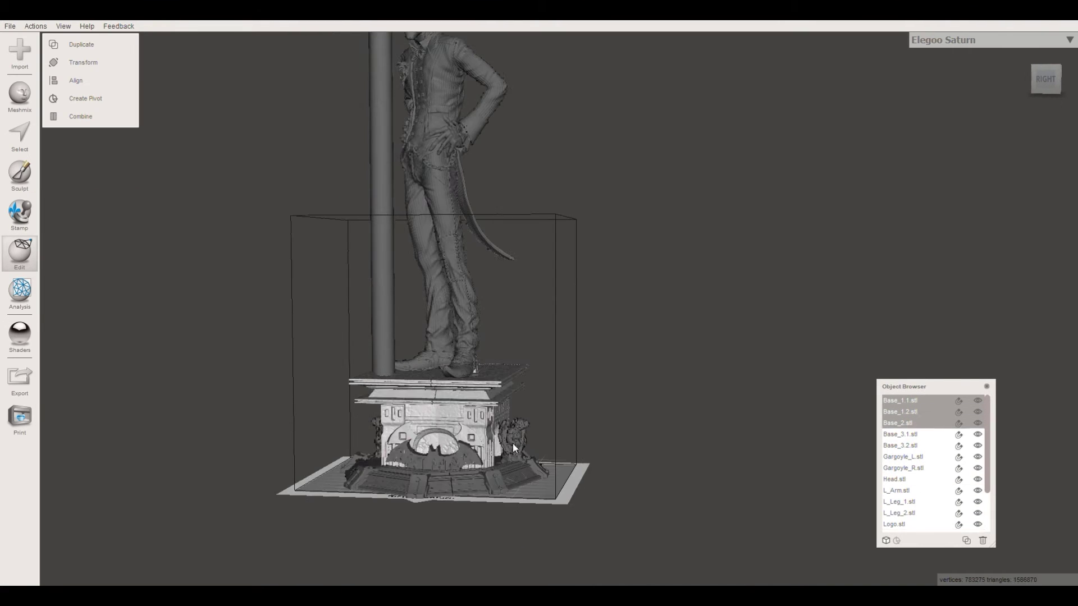
pyautogui.moveTo(513, 444); pyautogui.dragTo(506, 387, button='right')
pyautogui.click(96, 64)
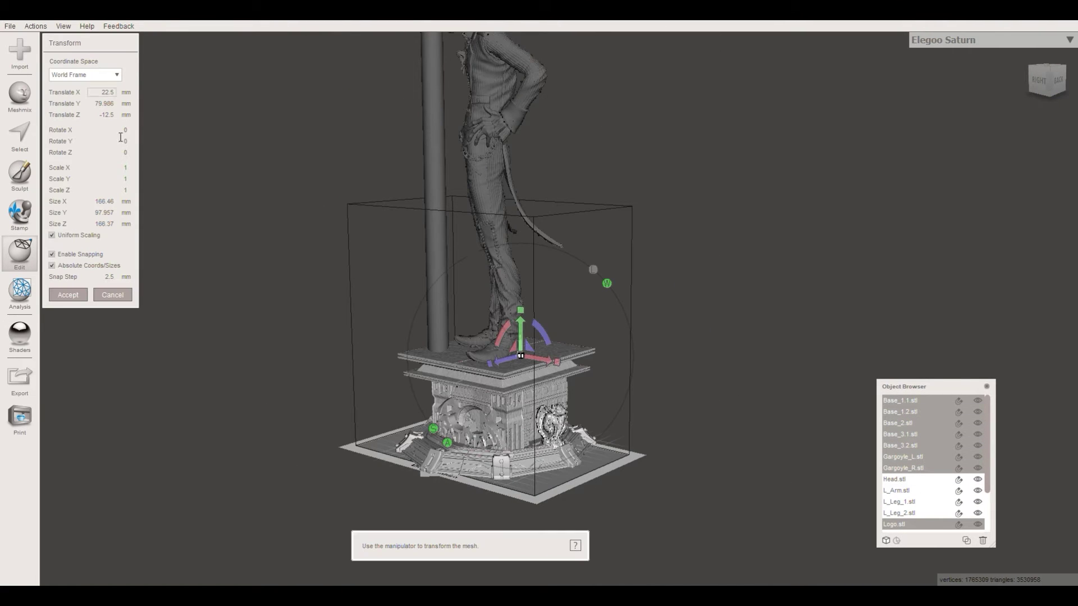
pyautogui.doubleClick(120, 177)
pyautogui.write('0.8836')
pyautogui.press('Return')
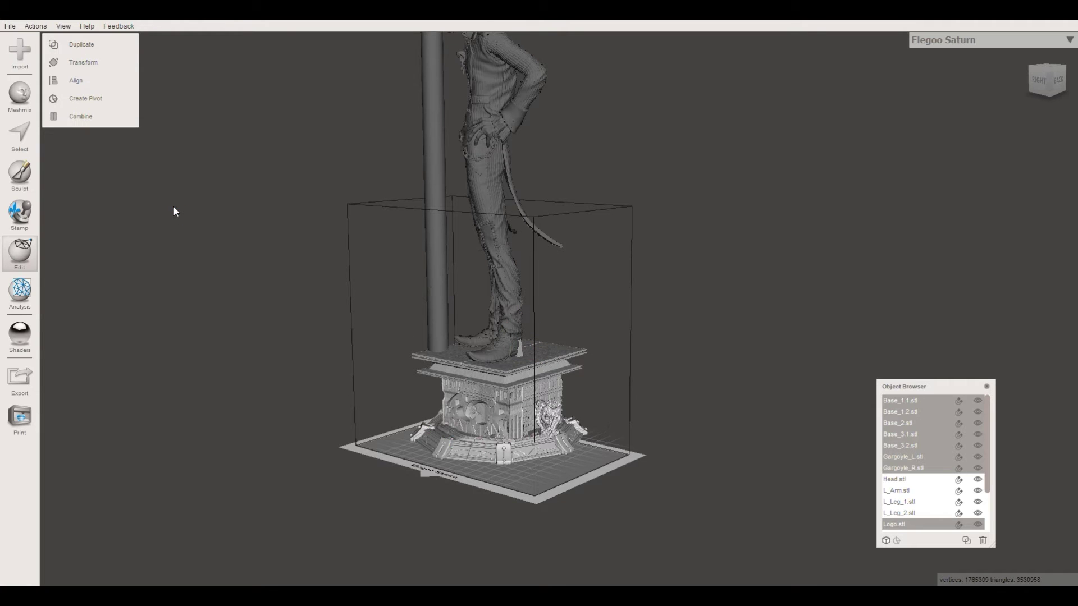
# Delete the reference cylinder pole standing beside the figure
pyautogui.moveTo(348, 227); pyautogui.dragTo(318, 386, button='middle')
pyautogui.moveTo(318, 389); pyautogui.dragTo(473, 356, button='right')
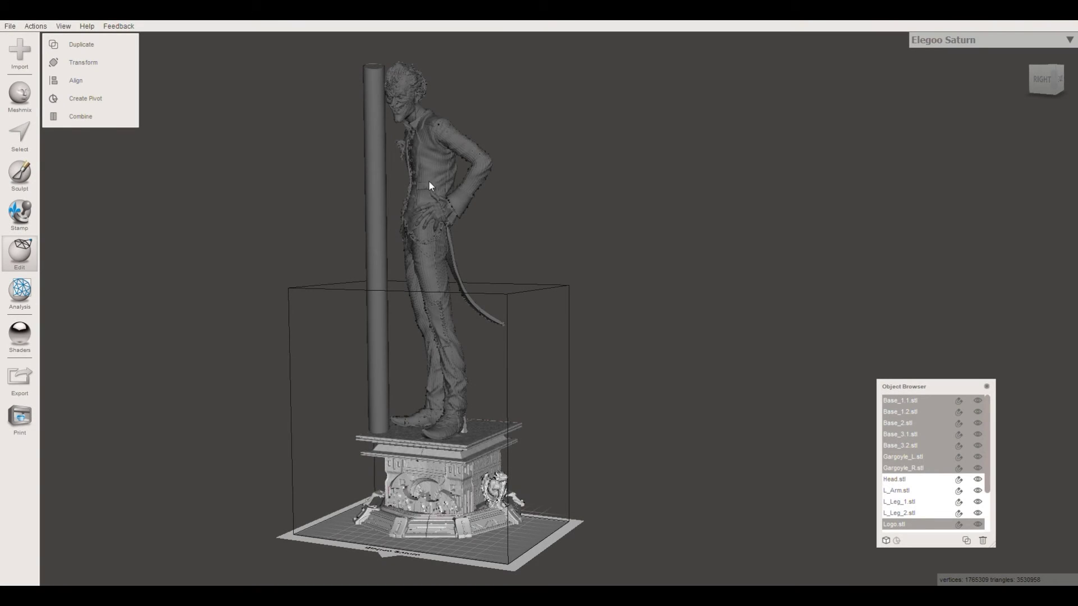
pyautogui.moveTo(442, 188); pyautogui.dragTo(469, 187, button='right')
pyautogui.click(379, 206)
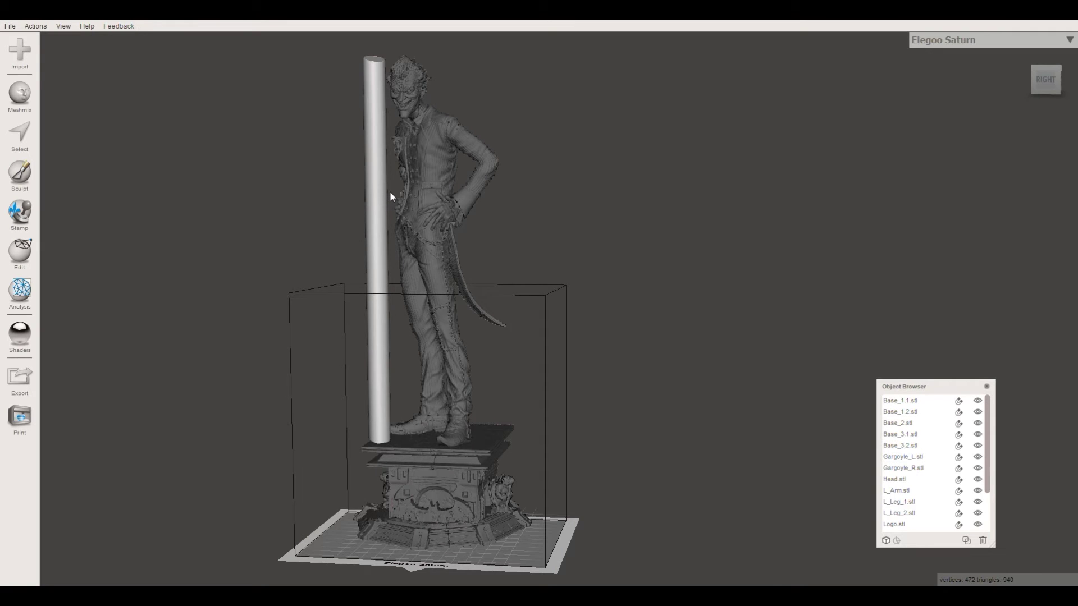
pyautogui.press('Delete')
pyautogui.press('Delete')
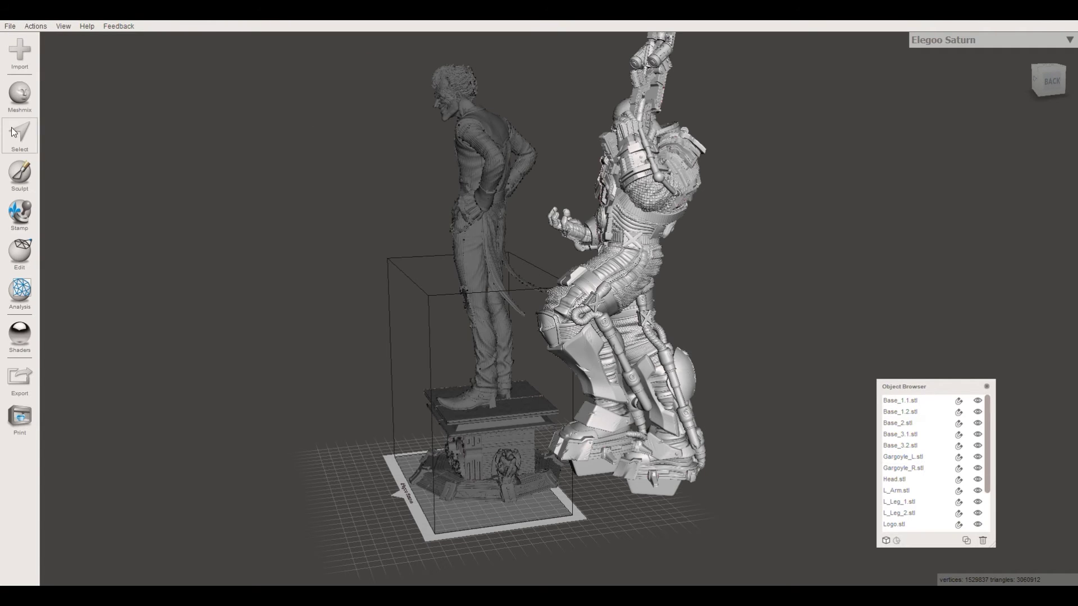
# Move Mr. Freeze right next to the Joker with Edit > Transform and accept
pyautogui.click(16, 263)
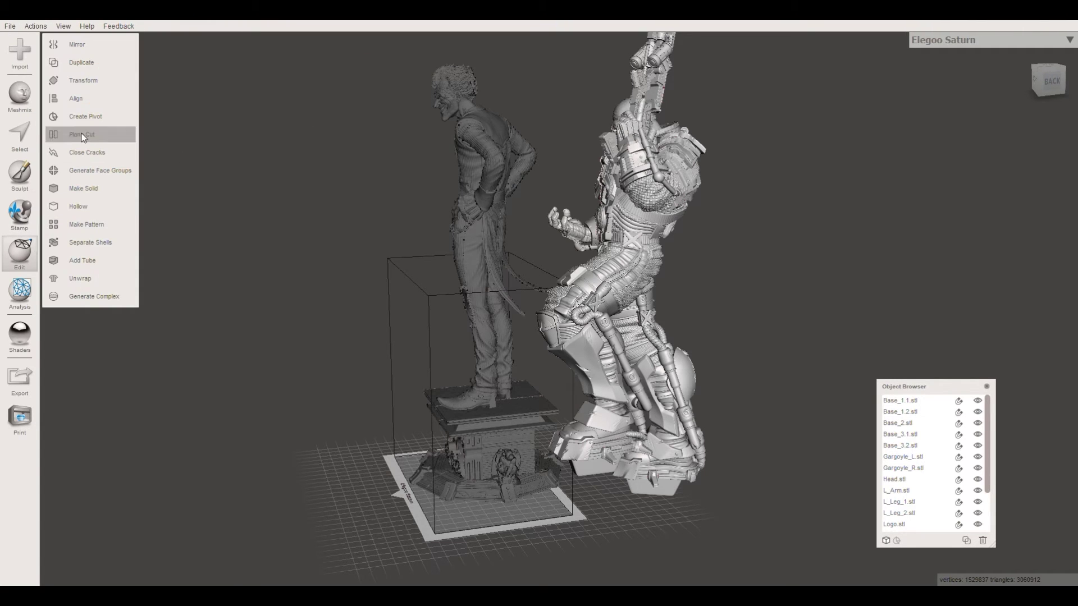
pyautogui.click(85, 85)
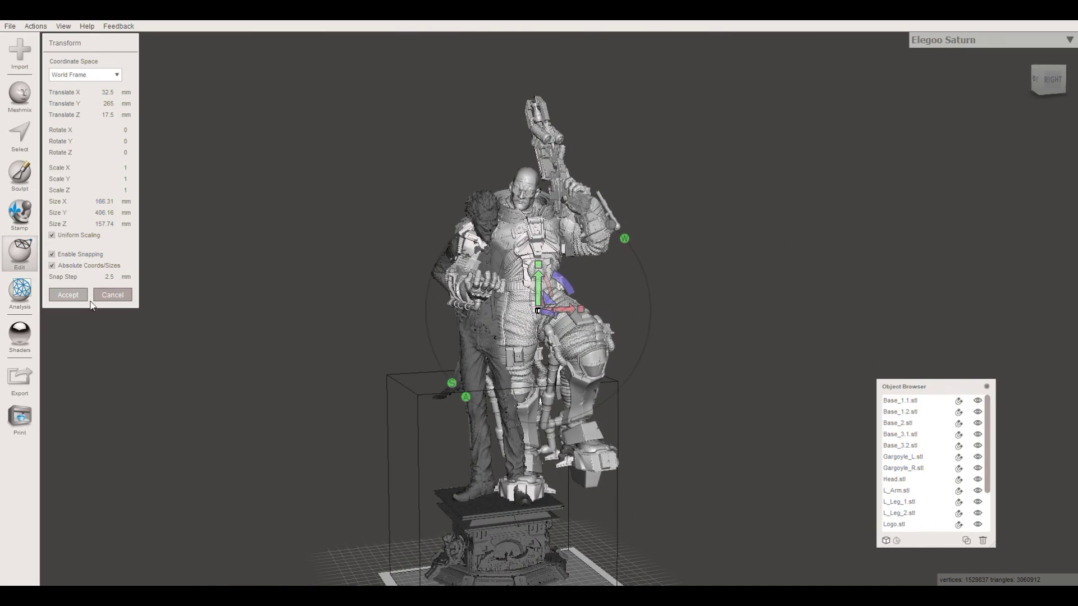
pyautogui.click(72, 296)
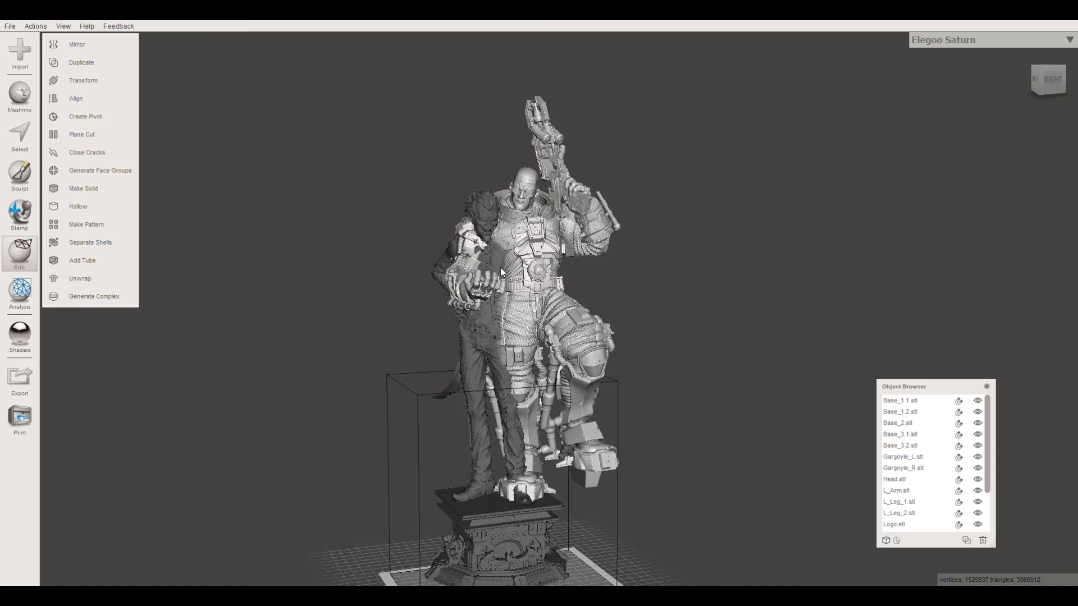
# Select the Joker's head and body parts
pyautogui.click(489, 226)
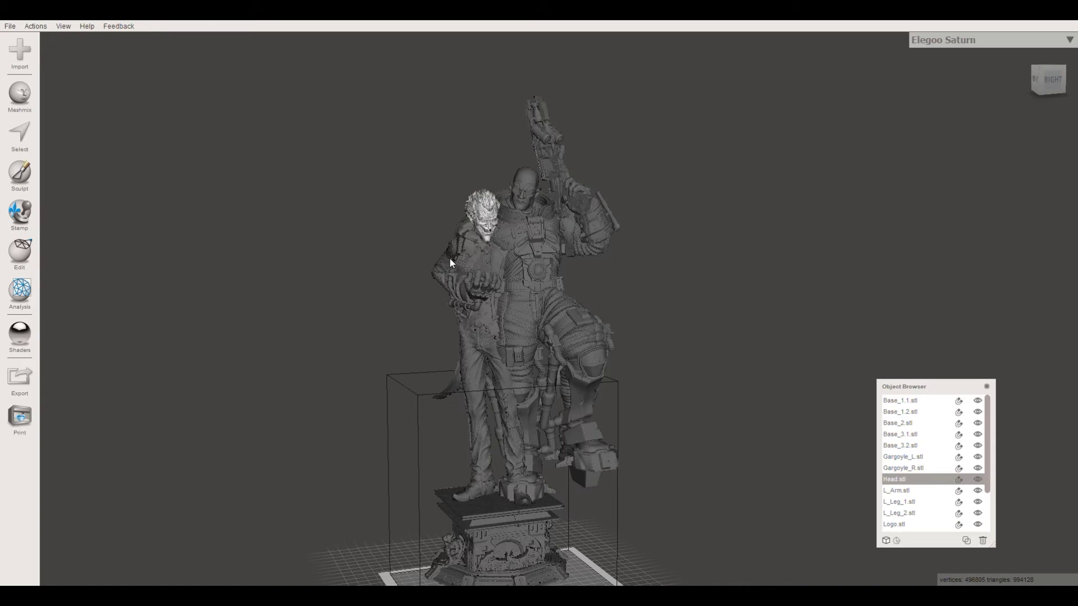
pyautogui.scroll(3, 450, 260)
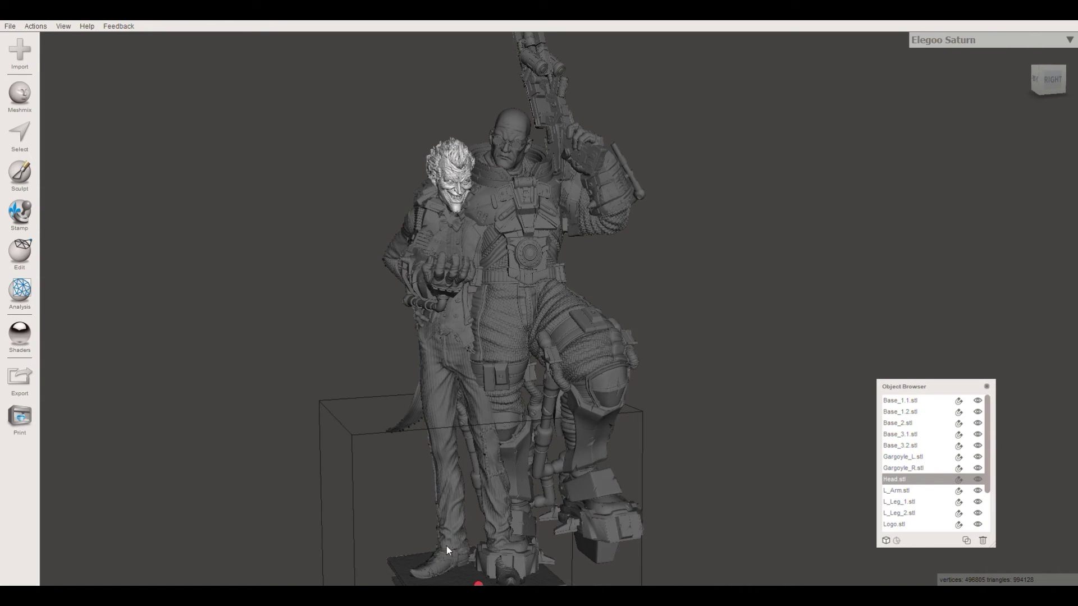
pyautogui.keyDown('shift'); pyautogui.click(446, 545); pyautogui.keyUp('shift')
pyautogui.keyDown('shift'); pyautogui.click(437, 420); pyautogui.keyUp('shift')
# Add the remaining Joker parts to the selection and scale them uniformly by 1.12
pyautogui.keyDown('shift'); pyautogui.click(454, 348); pyautogui.keyUp('shift')
pyautogui.keyDown('shift'); pyautogui.click(391, 255); pyautogui.keyUp('shift')
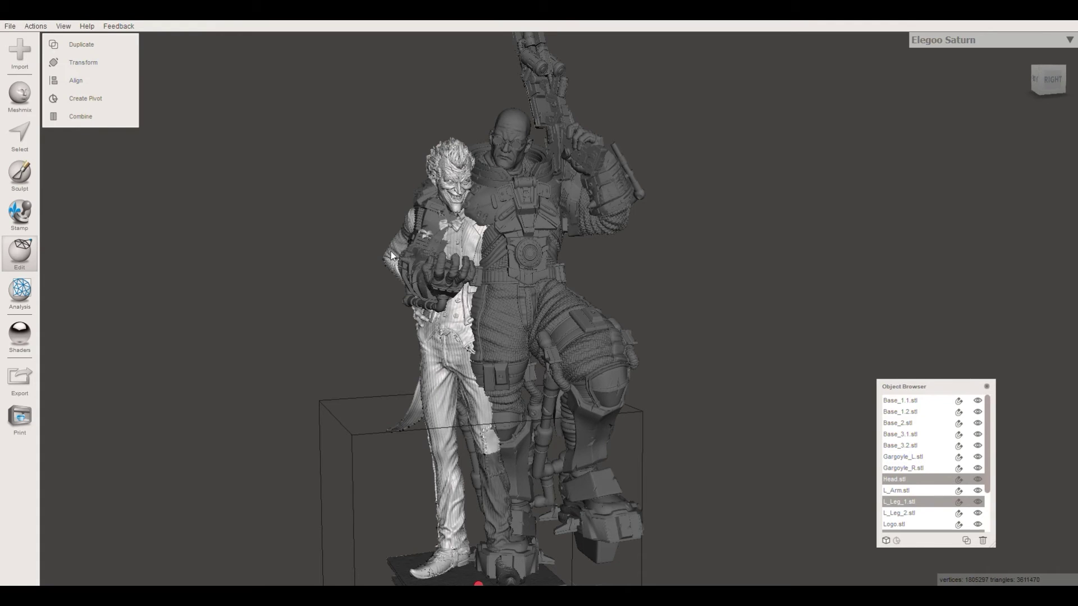
pyautogui.press('t')
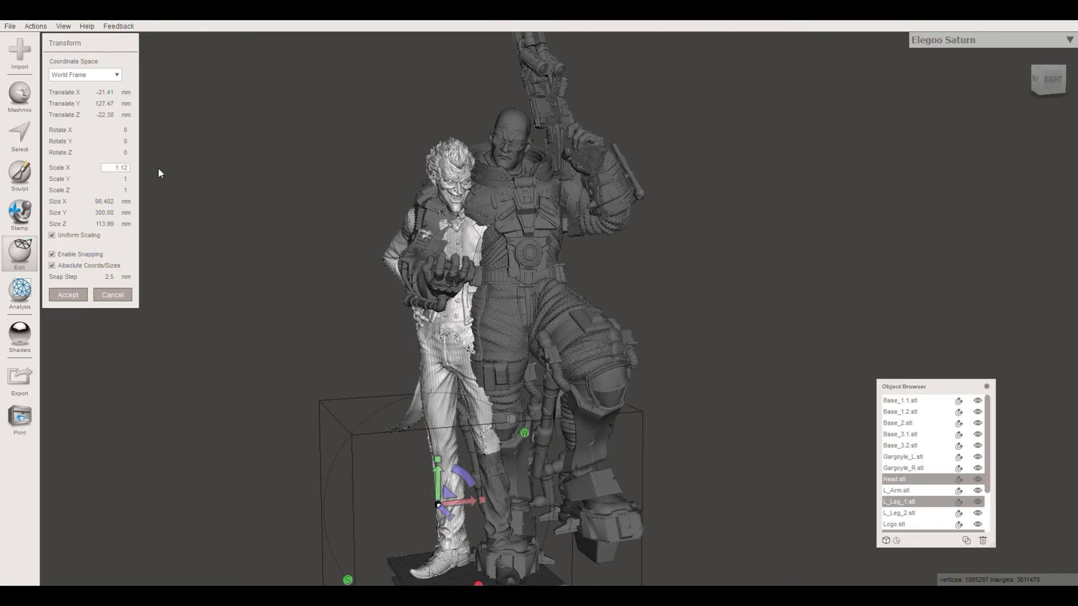
pyautogui.press('Return')
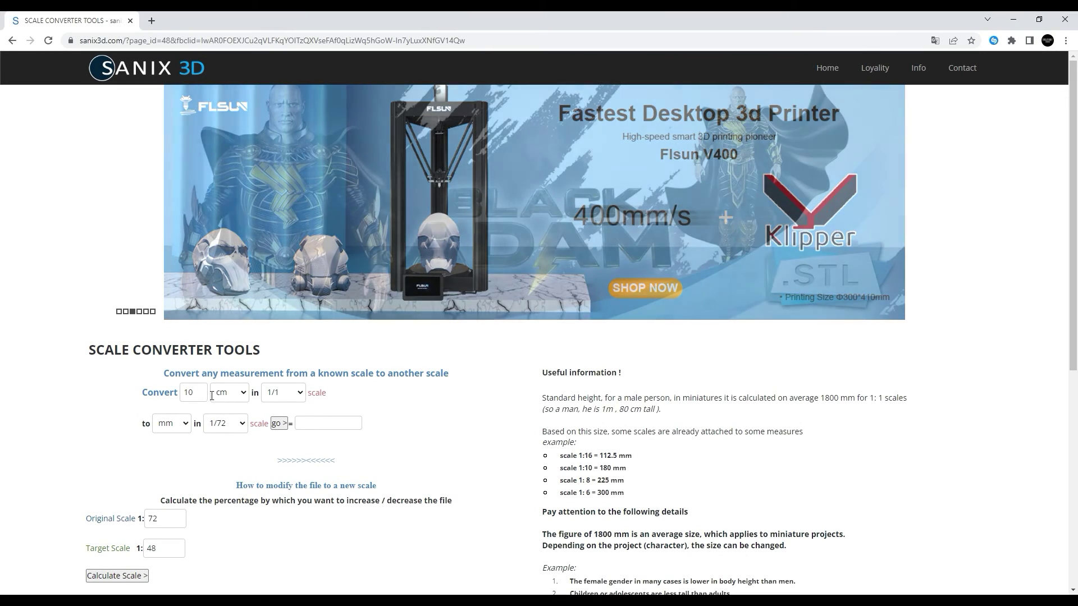
# Convert 180 cm at 1/1 to centimetres at 1/6 scale, giving 30 cm
pyautogui.doubleClick(201, 393)
pyautogui.write('1')
pyautogui.write('80')
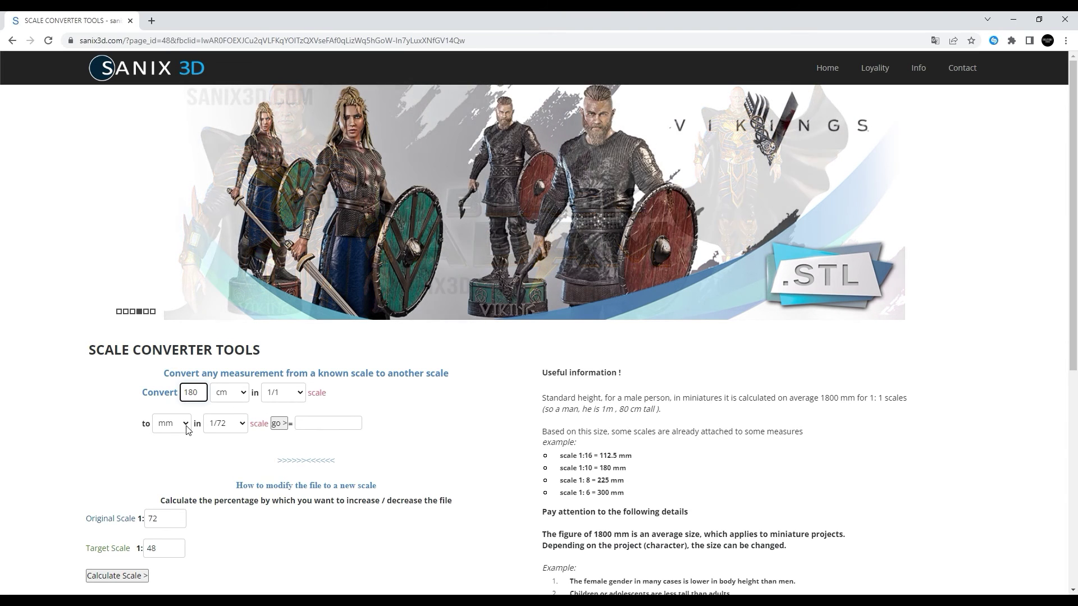
pyautogui.click(186, 428)
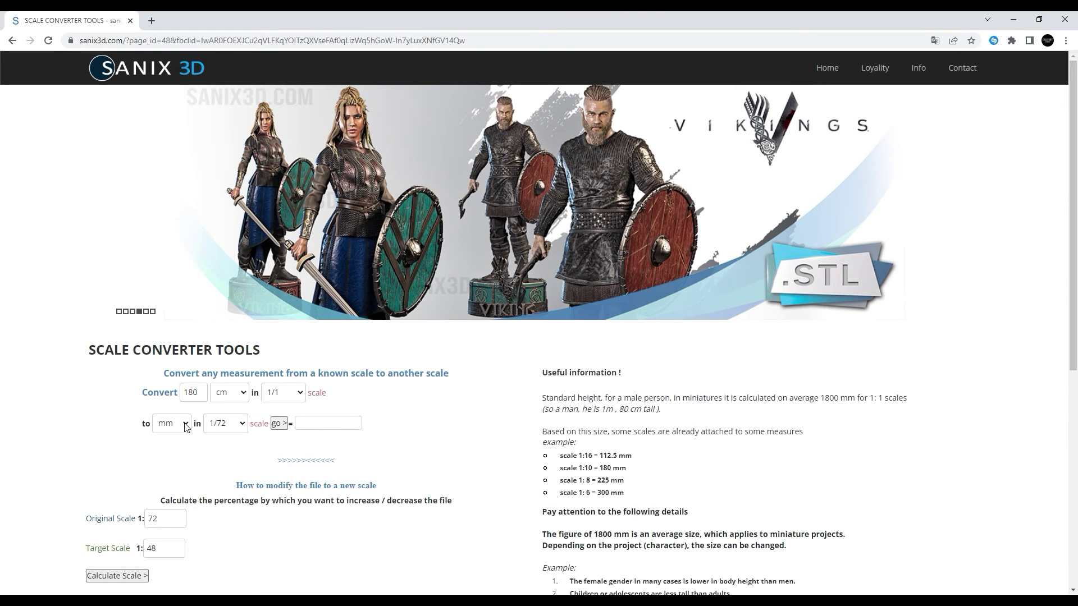
pyautogui.click(190, 454)
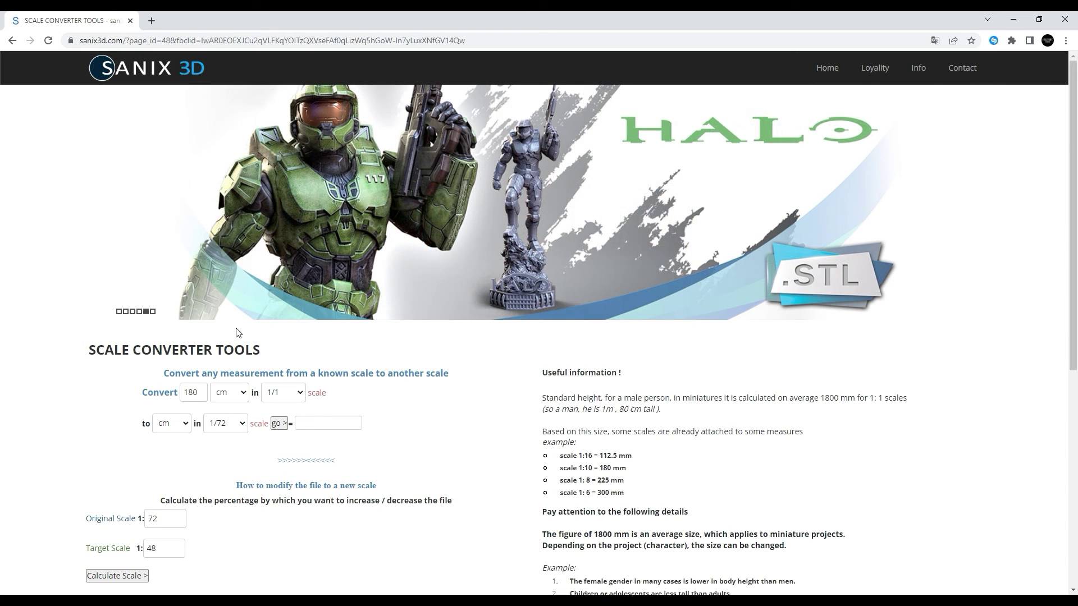
pyautogui.press('Tab')
pyautogui.write('1/6')
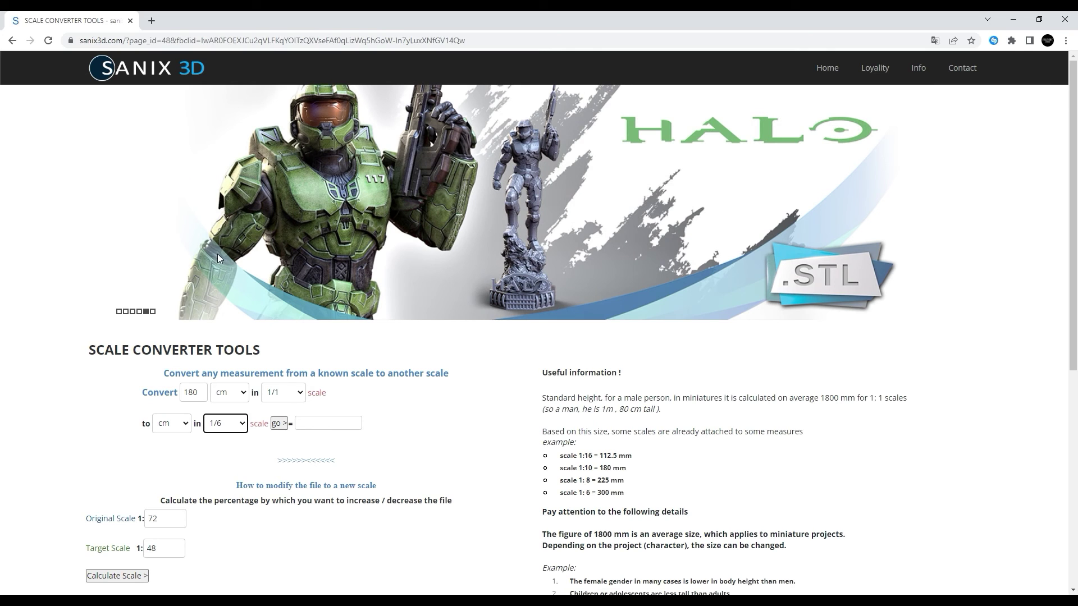
pyautogui.click(279, 423)
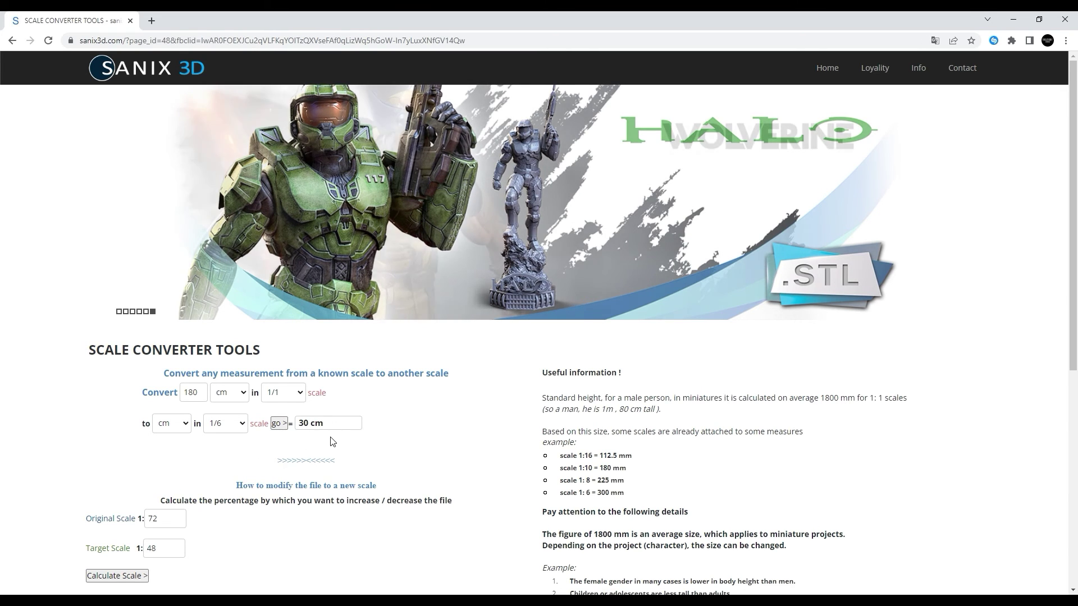
pyautogui.scroll(-1, 331, 442)
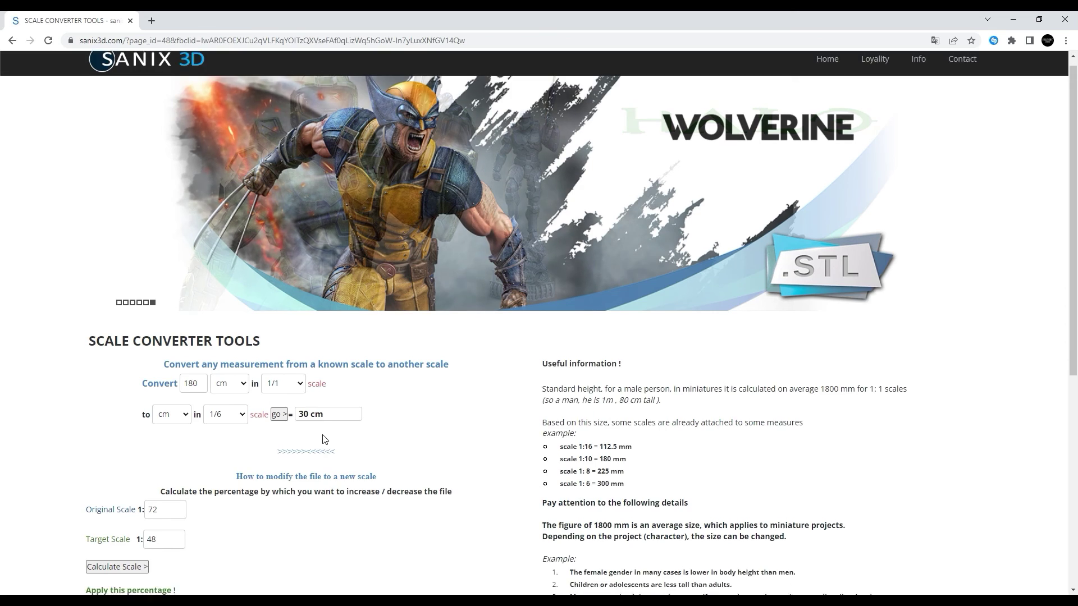
# Change the Target Scale to 4 and calculate the resize percentage from 1:6 to 1:4
pyautogui.doubleClick(201, 337)
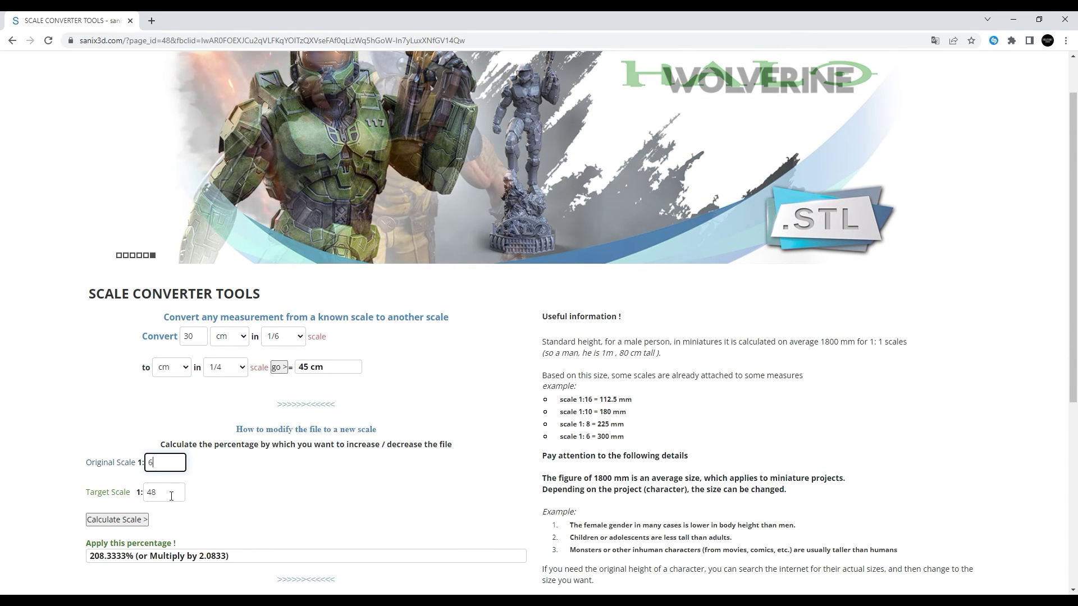
pyautogui.doubleClick(180, 493)
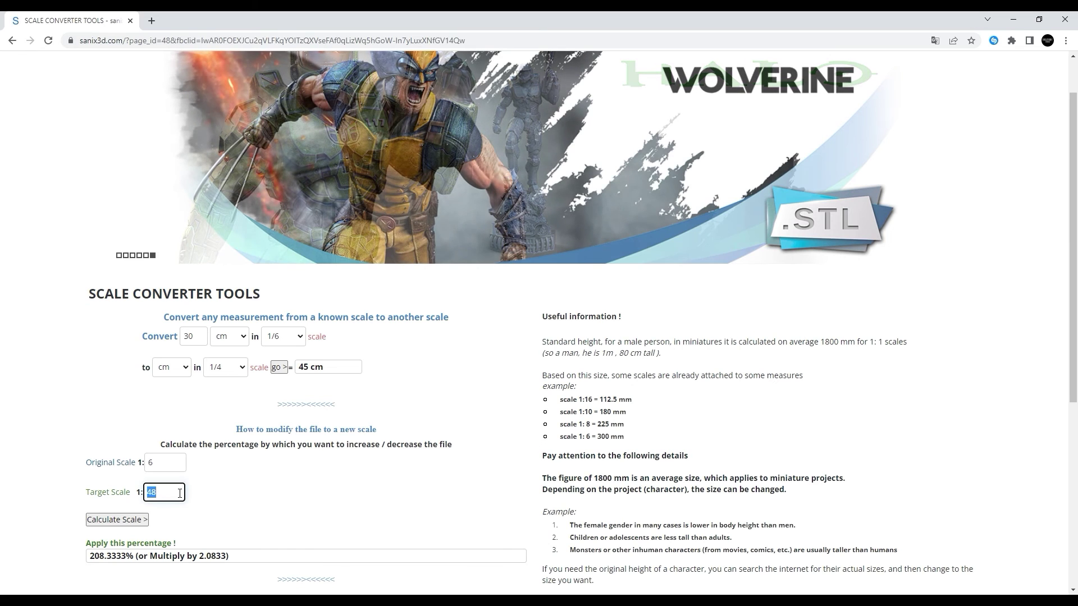
pyautogui.write('4')
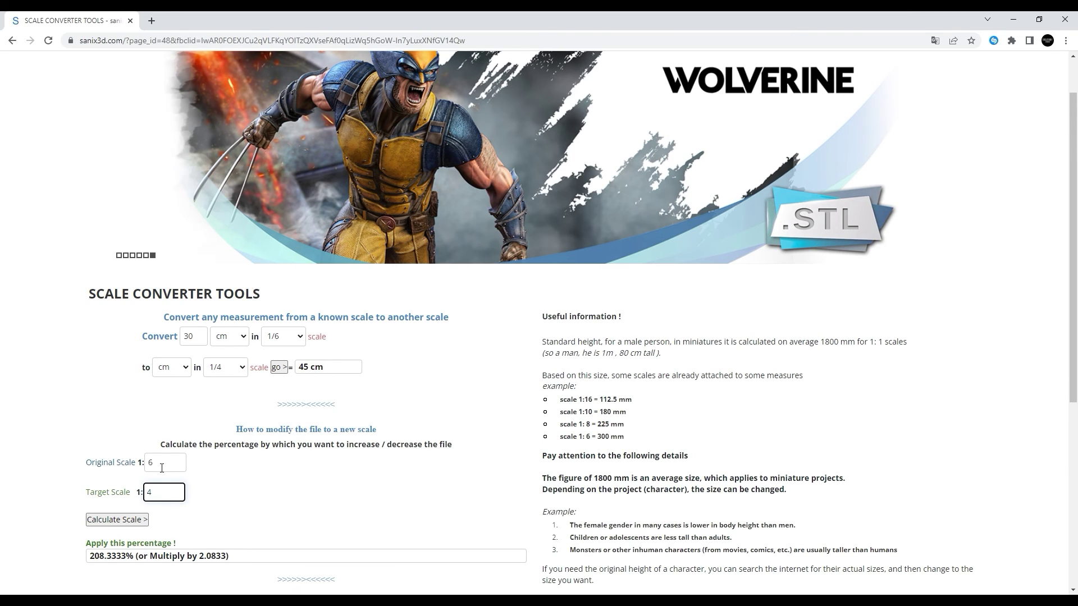
pyautogui.click(129, 521)
# Set Original Scale 1:4 and Target Scale 1:6, giving 66.6667% (multiply by 0.6667)
pyautogui.click(168, 464)
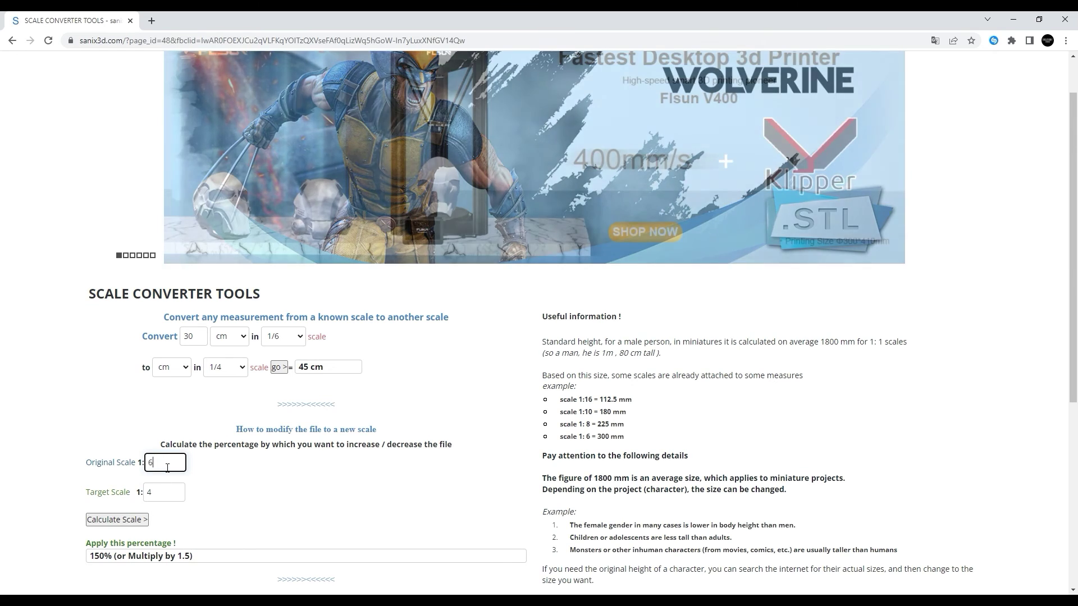
pyautogui.press('BackSpace')
pyautogui.write('4')
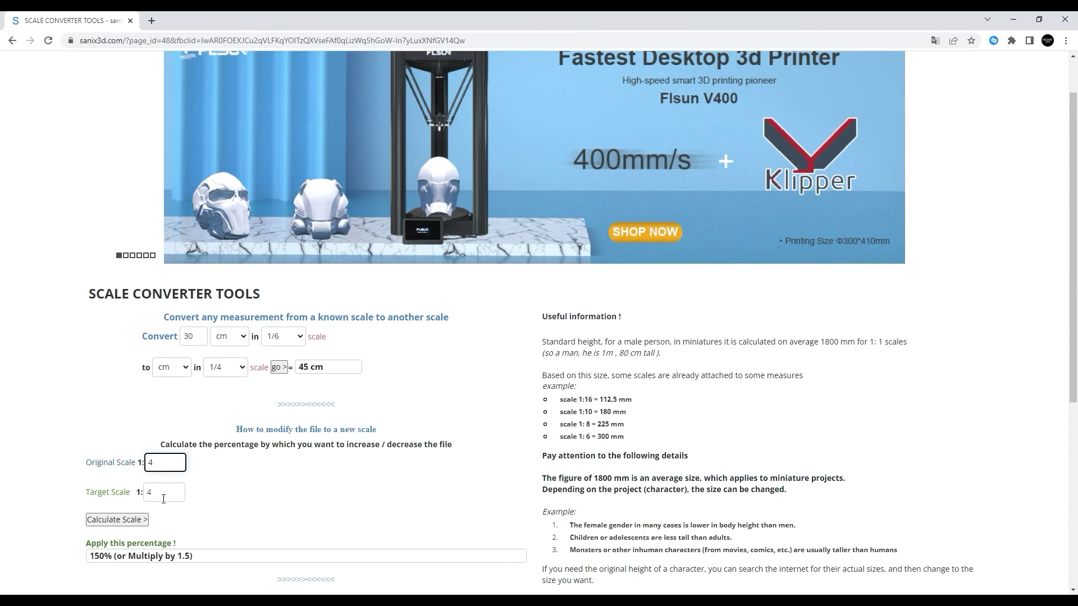
pyautogui.click(163, 499)
pyautogui.press('BackSpace')
pyautogui.write('6')
pyautogui.click(129, 523)
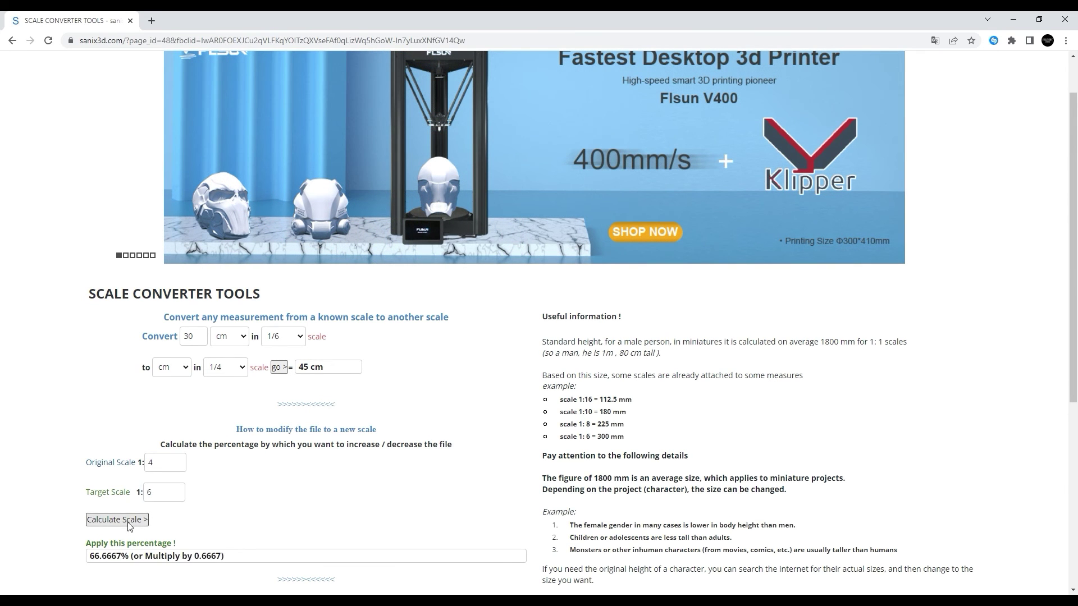